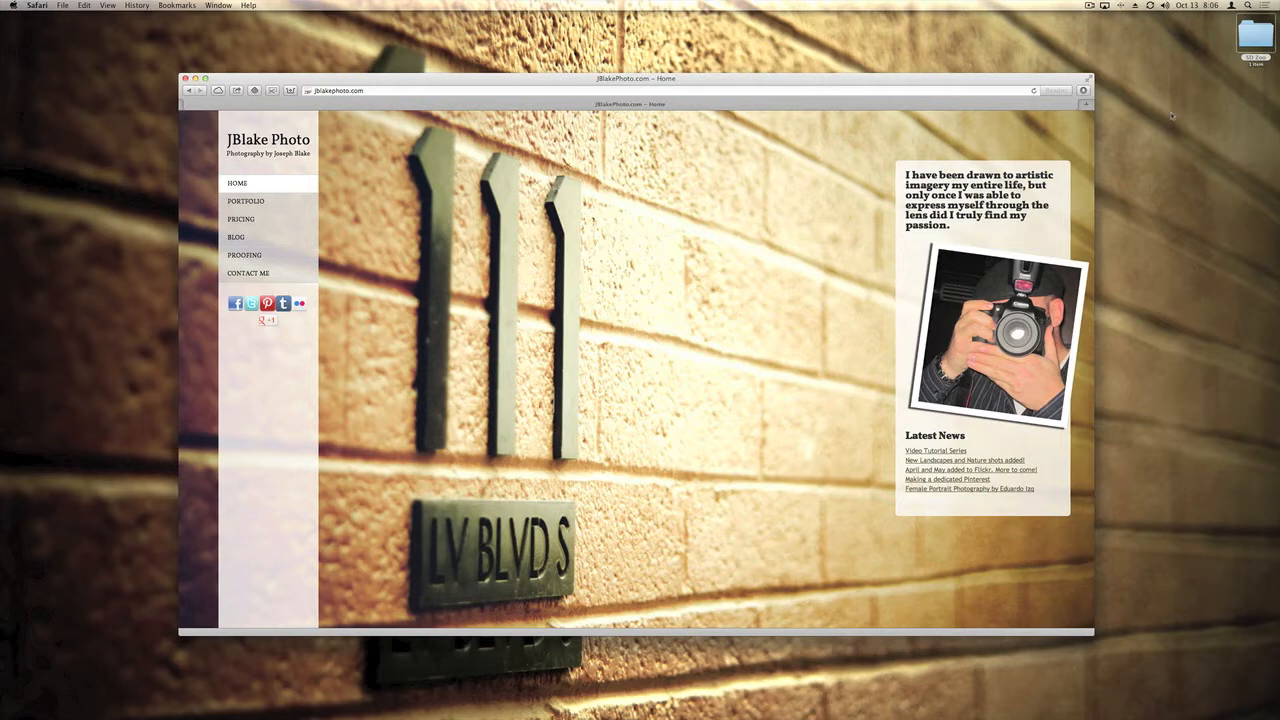
- Check the SD Zoo 2012-001.CR2 photo in the desktop's SD Zoo folder, close the folder and switch to Lightroom
{"action": "double_click", "coordinate": [1256, 38]}
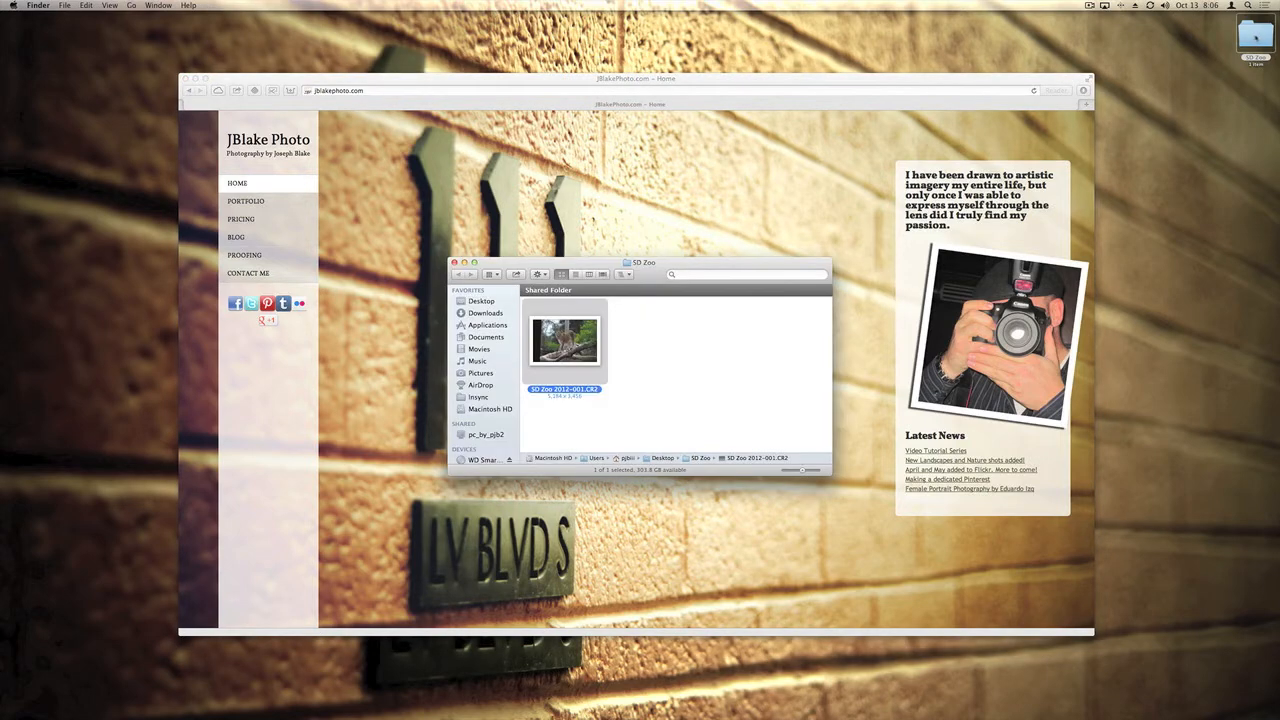
{"action": "left_click", "coordinate": [661, 341]}
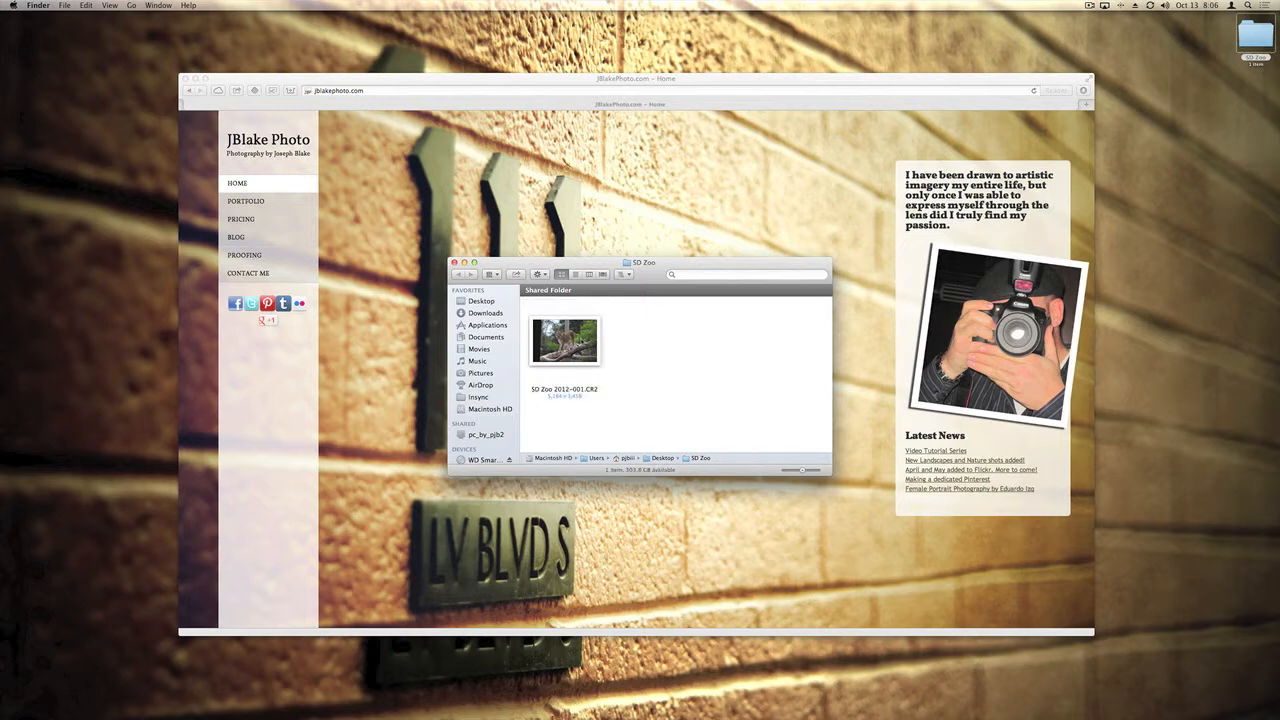
{"action": "left_click", "coordinate": [560, 355]}
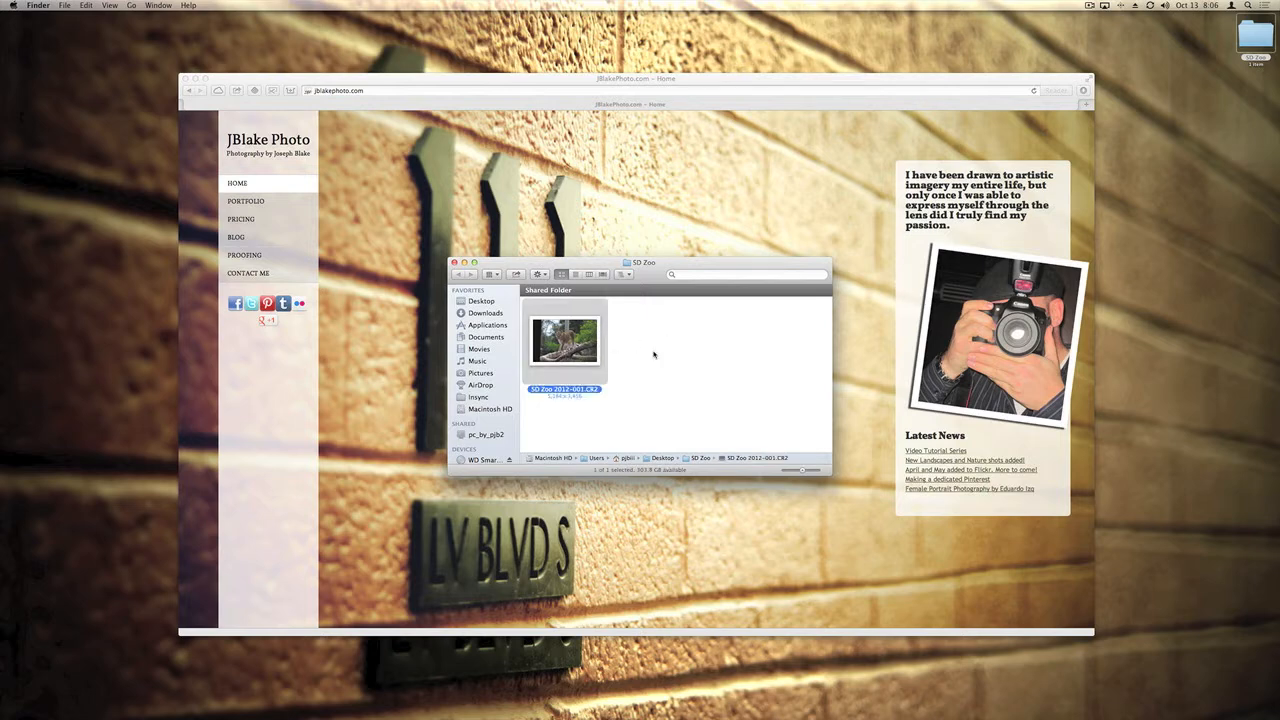
{"action": "left_click", "coordinate": [454, 262]}
{"action": "left_click", "coordinate": [727, 690]}
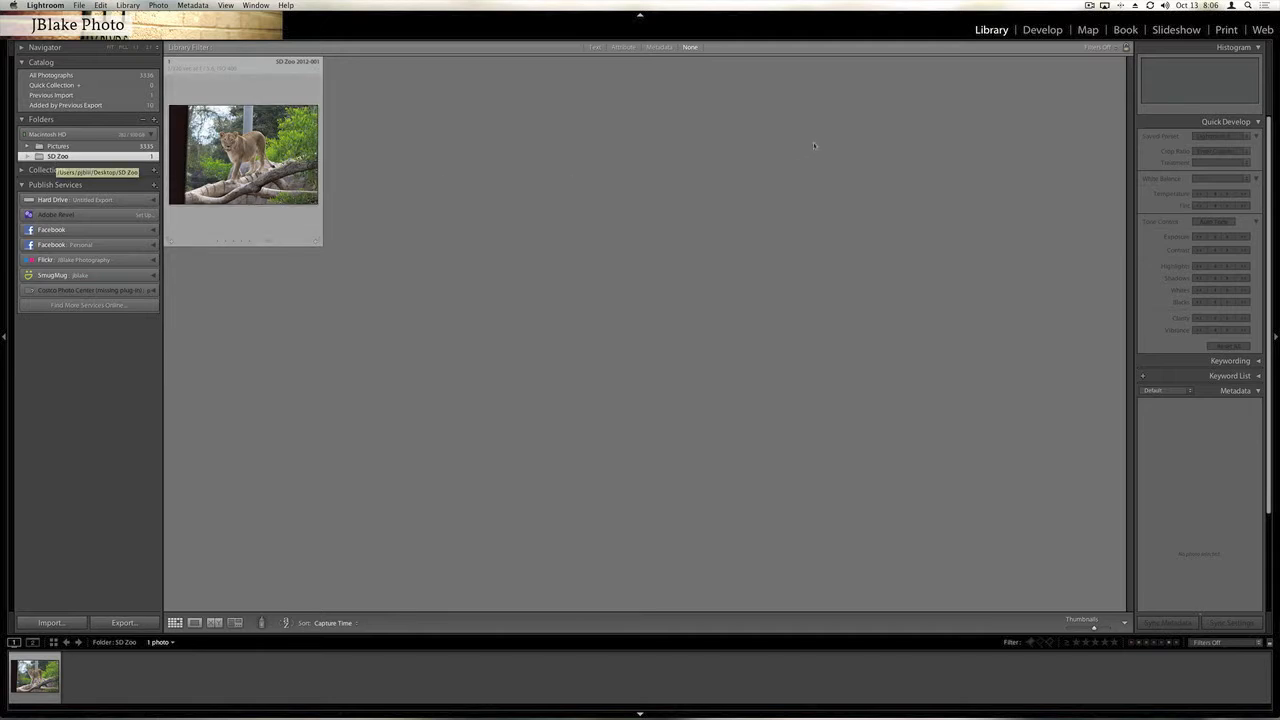
- Open the lion photo in Loupe view, inspect the face close up and review the photo's camera metadata
{"action": "double_click", "coordinate": [266, 169]}
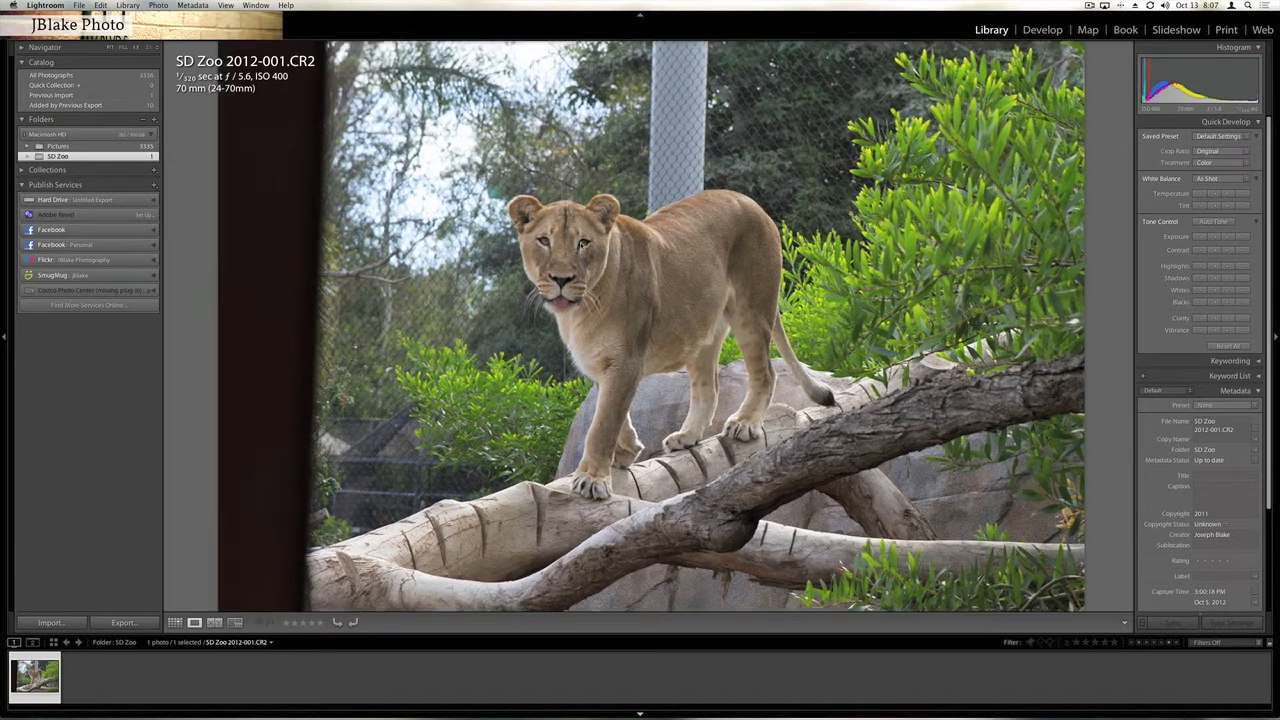
{"action": "left_click", "coordinate": [582, 244]}
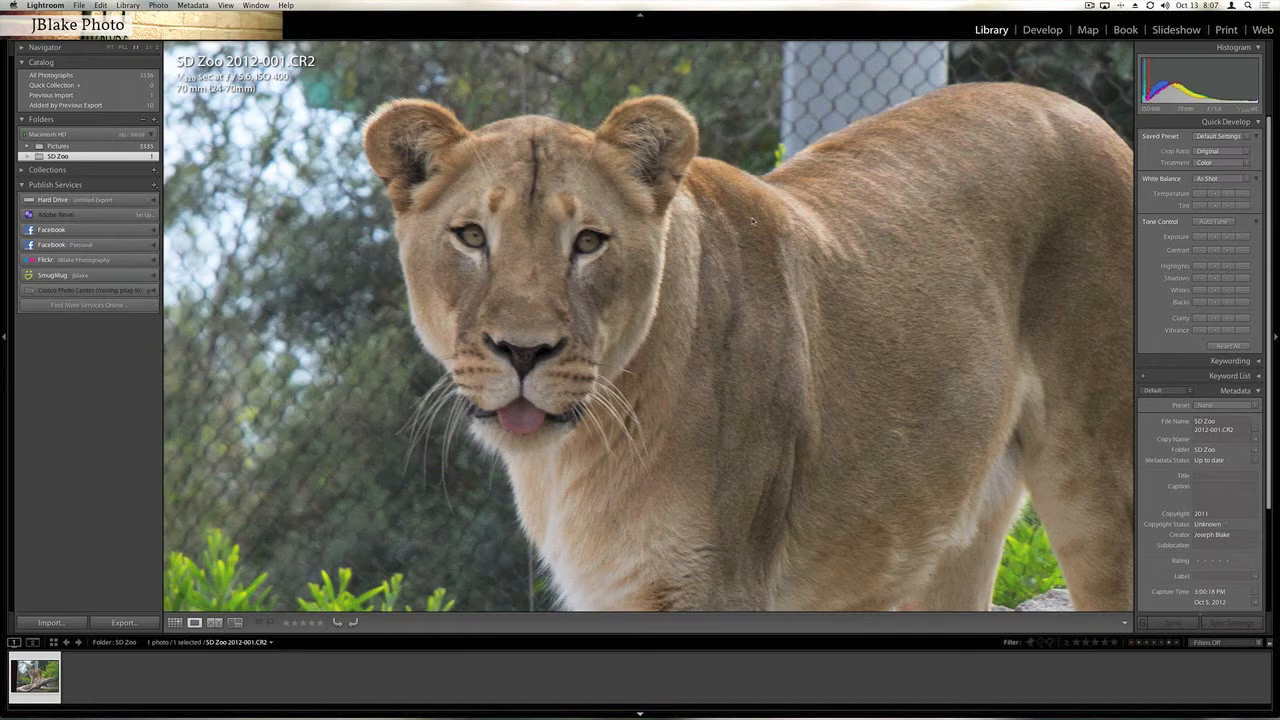
{"action": "left_click", "coordinate": [753, 221]}
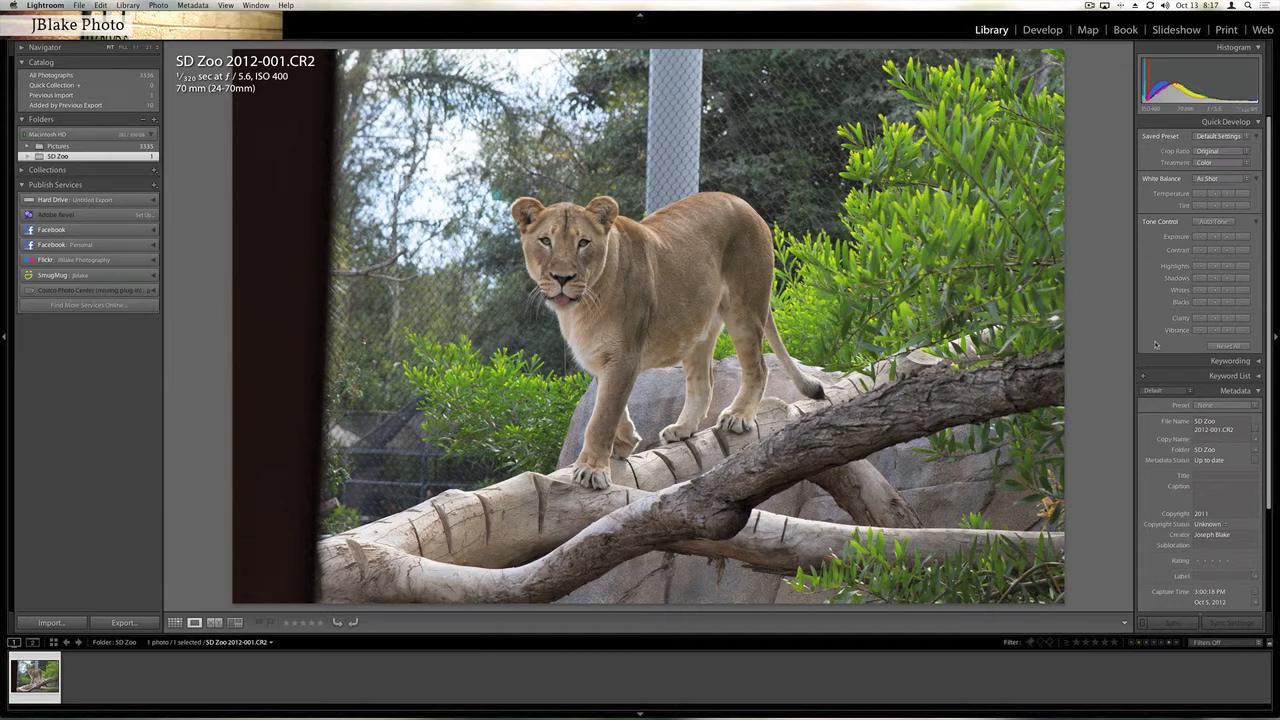
{"action": "scroll", "coordinate": [1155, 345], "scroll_direction": "down", "scroll_amount": 3}
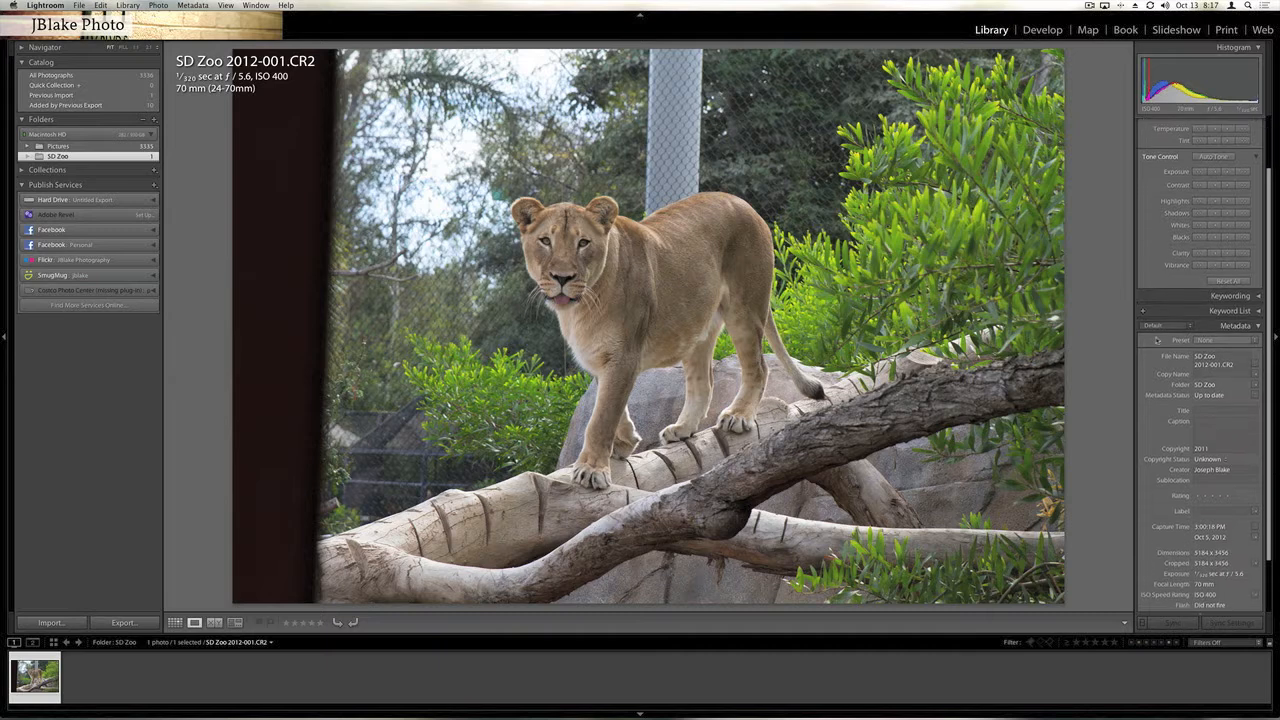
{"action": "scroll", "coordinate": [1178, 410], "scroll_direction": "down", "scroll_amount": 2}
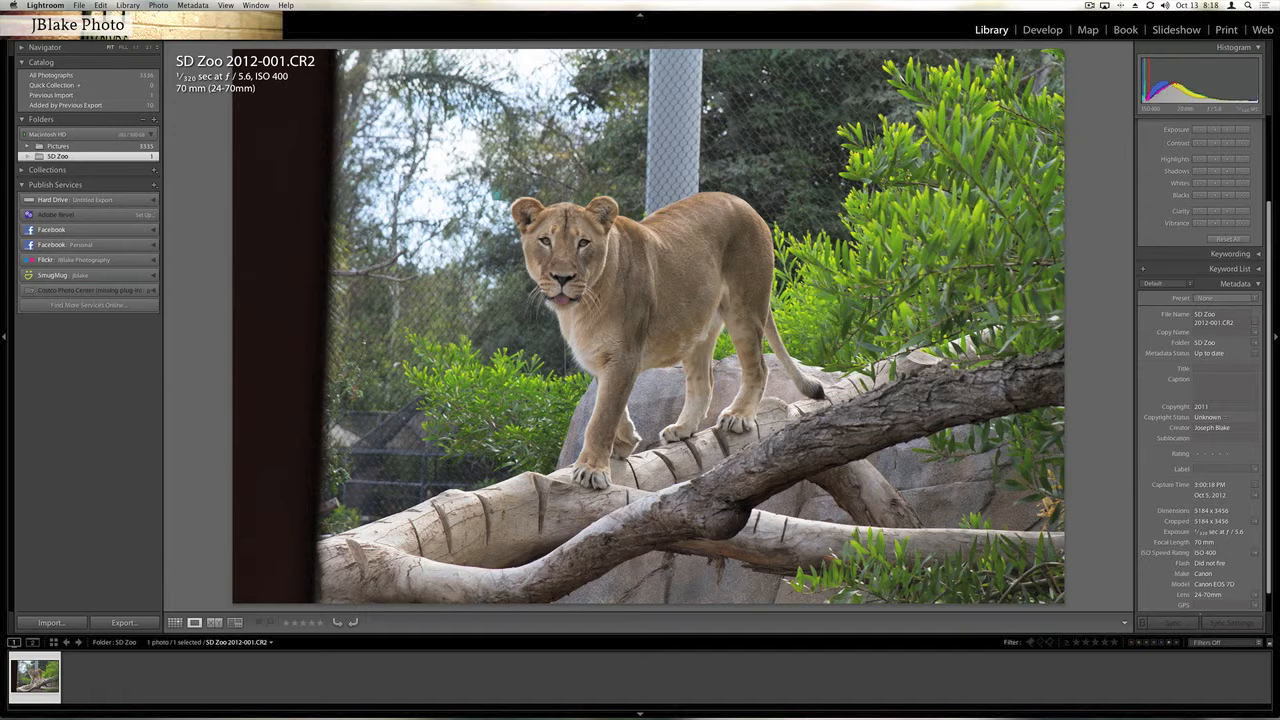
- Open the photo in the Develop module and look through the adjustment sections from Basic down to Effects
{"action": "left_click", "coordinate": [1042, 30]}
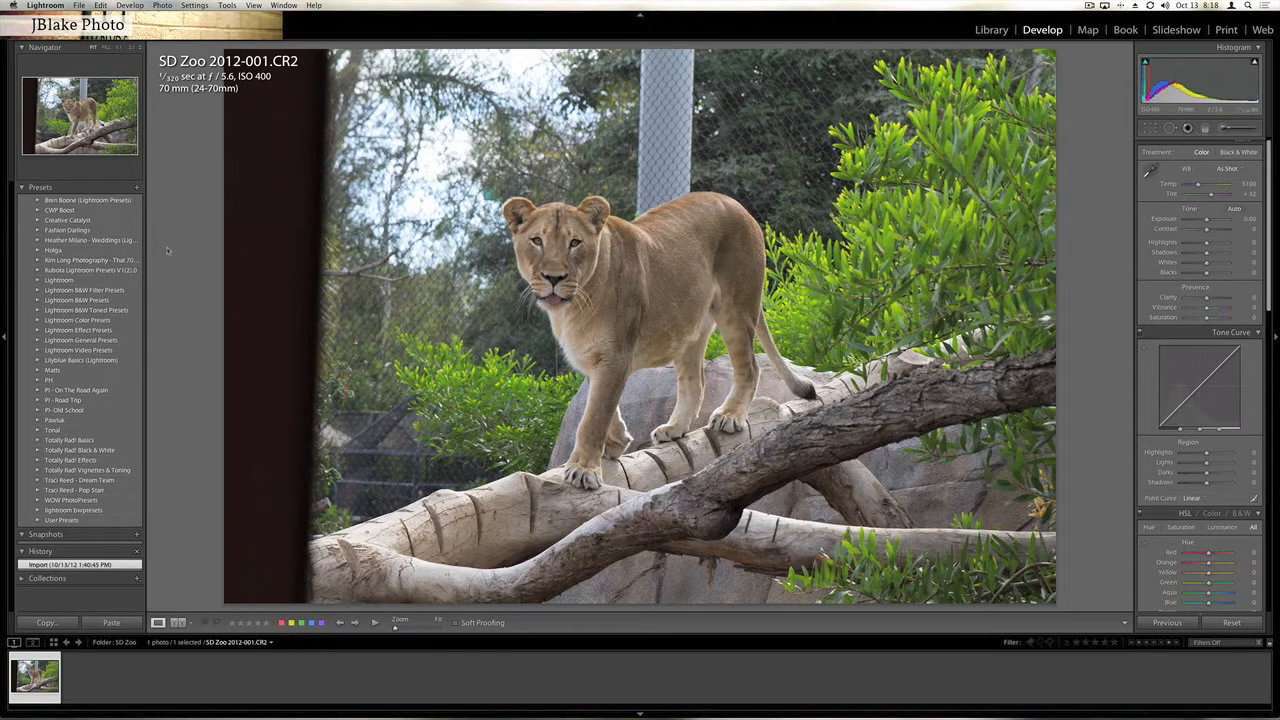
{"action": "scroll", "coordinate": [1173, 189], "scroll_direction": "up", "scroll_amount": 1}
{"action": "scroll", "coordinate": [1173, 189], "scroll_direction": "up", "scroll_amount": 1}
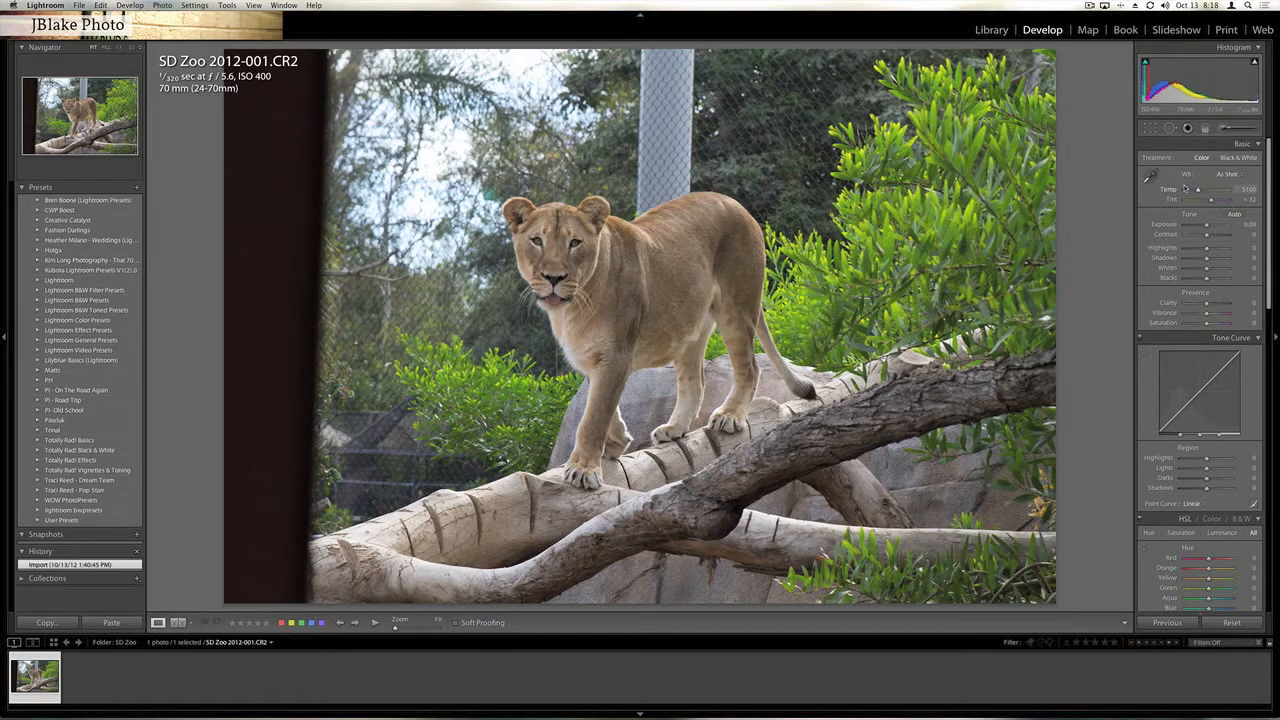
{"action": "scroll", "coordinate": [1168, 240], "scroll_direction": "down", "scroll_amount": 5}
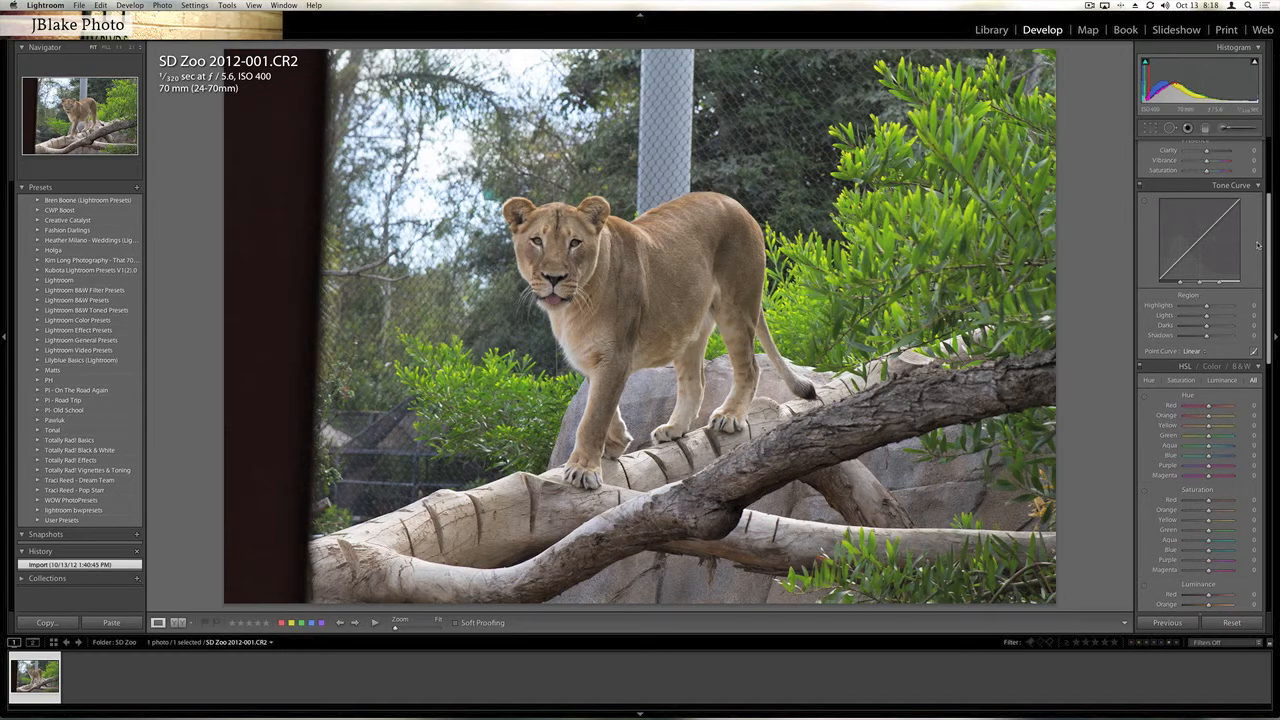
{"action": "scroll", "coordinate": [1258, 244], "scroll_direction": "down", "scroll_amount": 6}
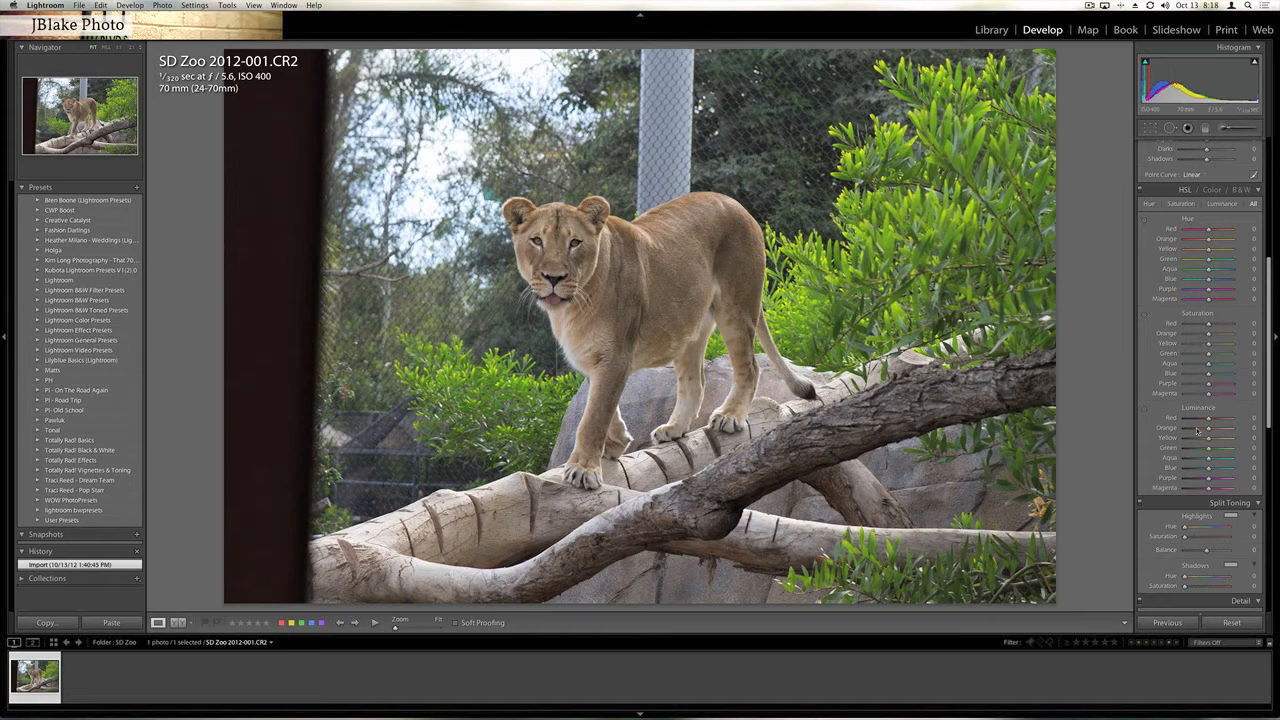
{"action": "scroll", "coordinate": [1193, 510], "scroll_direction": "down", "scroll_amount": 8}
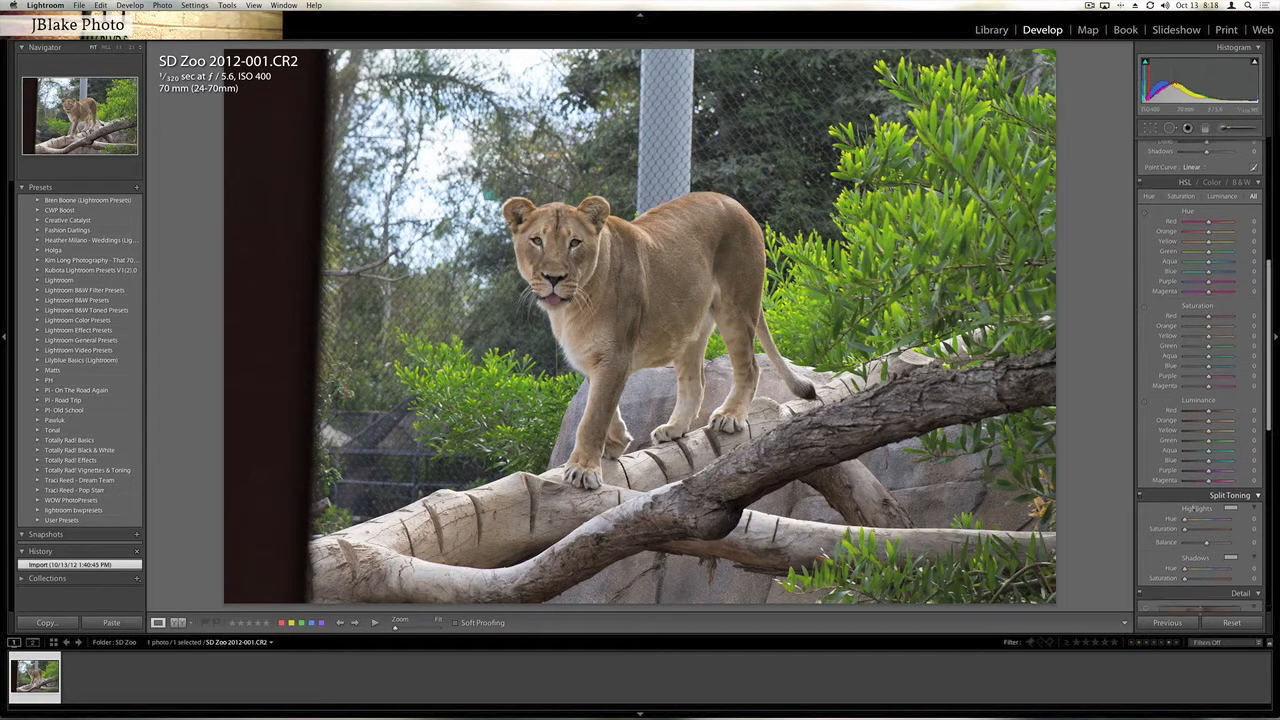
{"action": "scroll", "coordinate": [1193, 510], "scroll_direction": "down", "scroll_amount": 3}
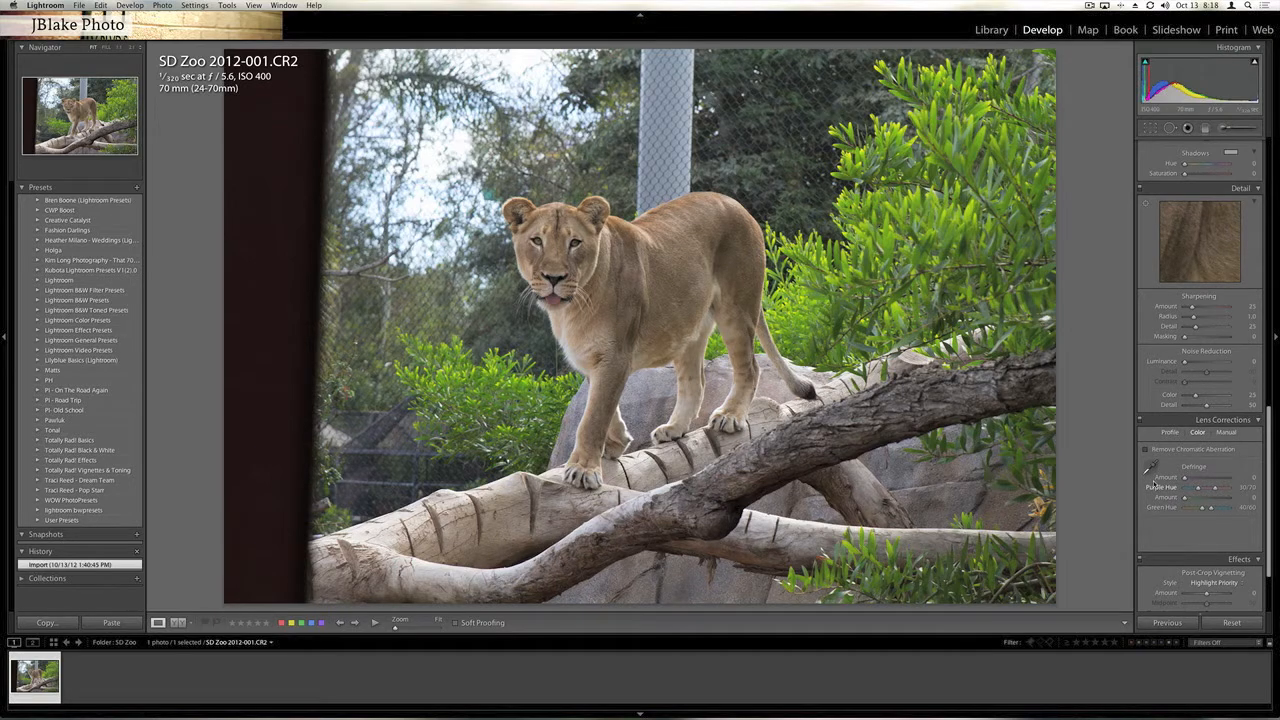
{"action": "scroll", "coordinate": [1160, 490], "scroll_direction": "down", "scroll_amount": 4}
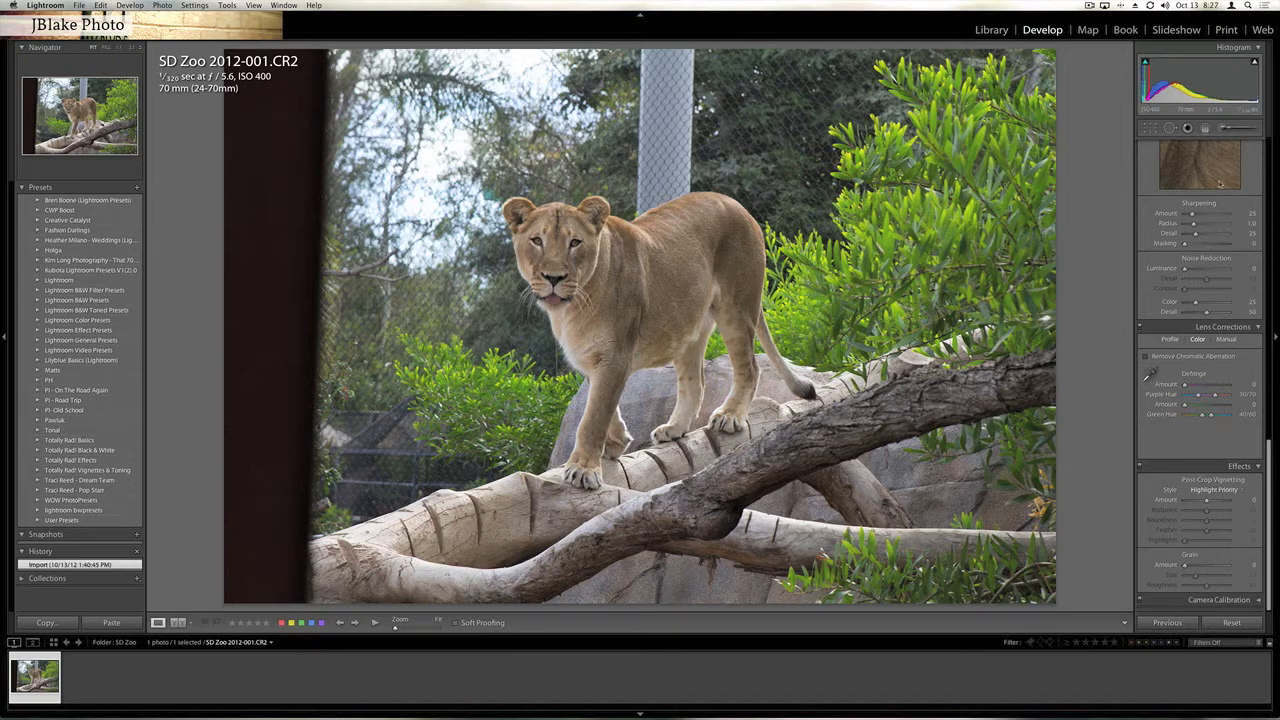
- Show the highlight clipping warning on the photo
{"action": "scroll", "coordinate": [1216, 193], "scroll_direction": "up", "scroll_amount": 20}
{"action": "scroll", "coordinate": [1224, 177], "scroll_direction": "down", "scroll_amount": 1}
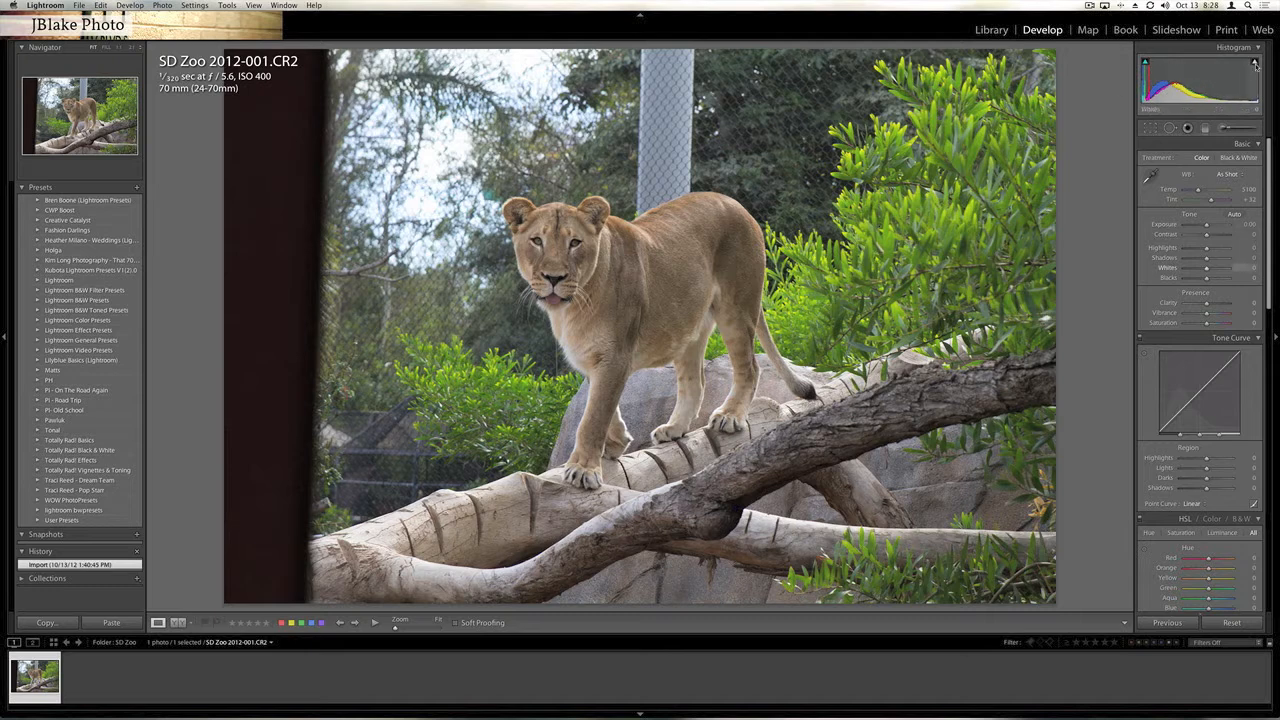
{"action": "mouse_move", "coordinate": [1255, 62]}
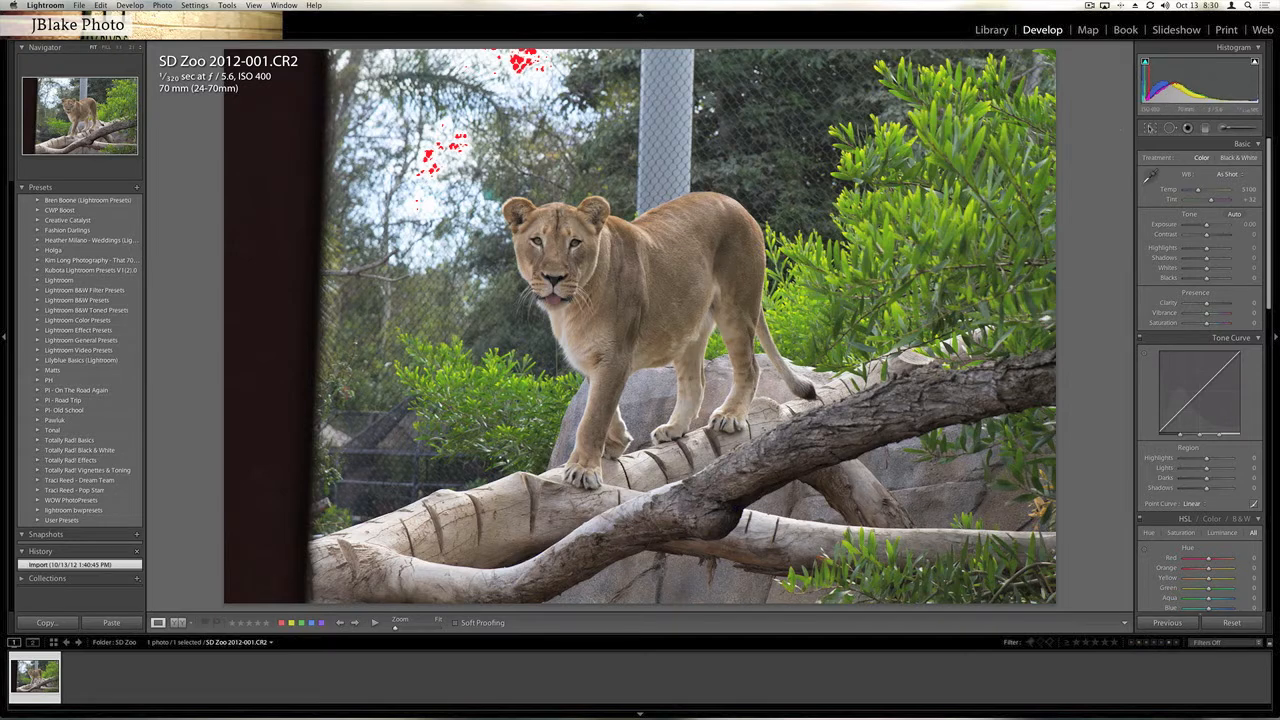
- Straighten the photo along the vertical pole behind the lion, to a crop angle of -1.64
{"action": "left_click", "coordinate": [1150, 128]}
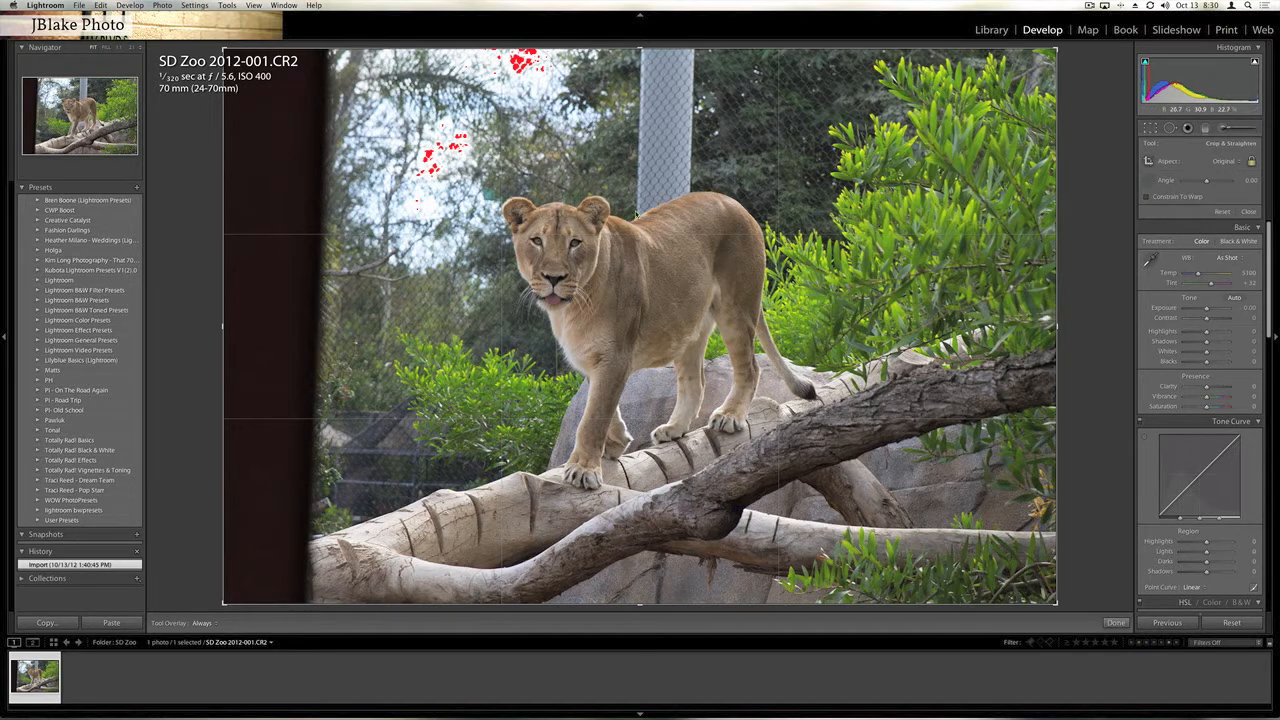
{"action": "left_click_drag", "start_coordinate": [637, 217], "coordinate": [641, 76]}
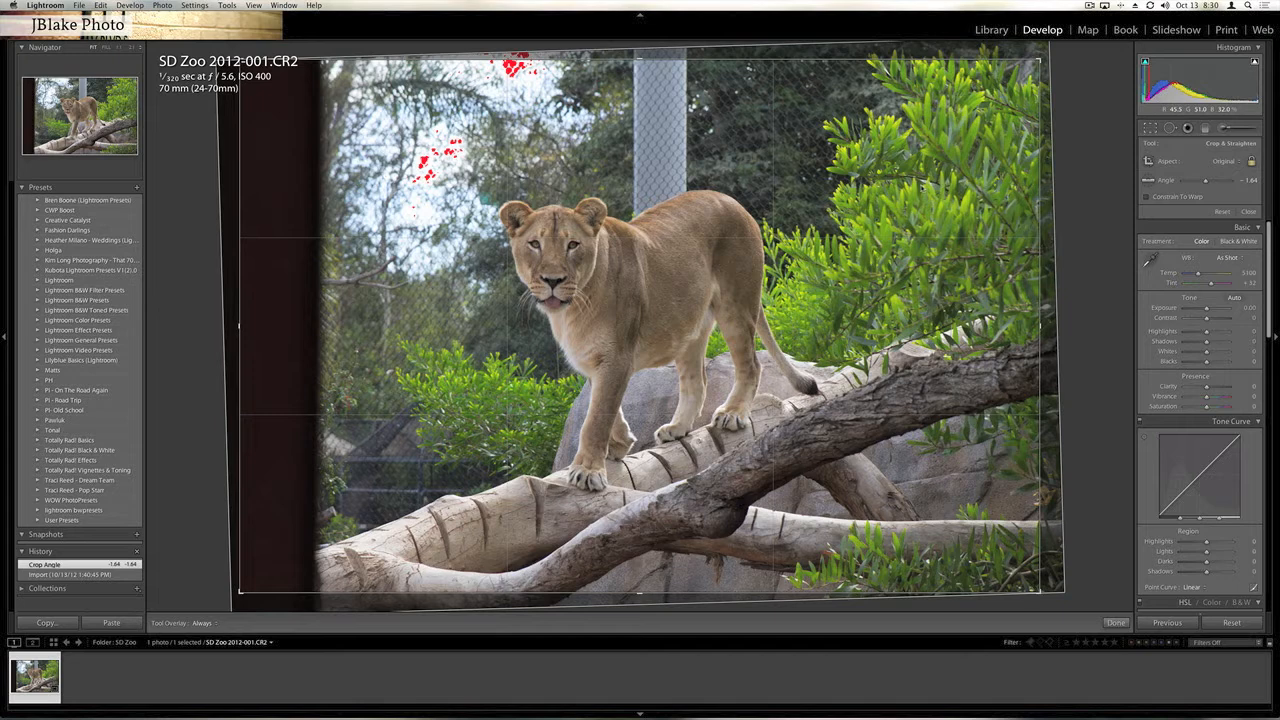
{"action": "key", "text": "Return"}
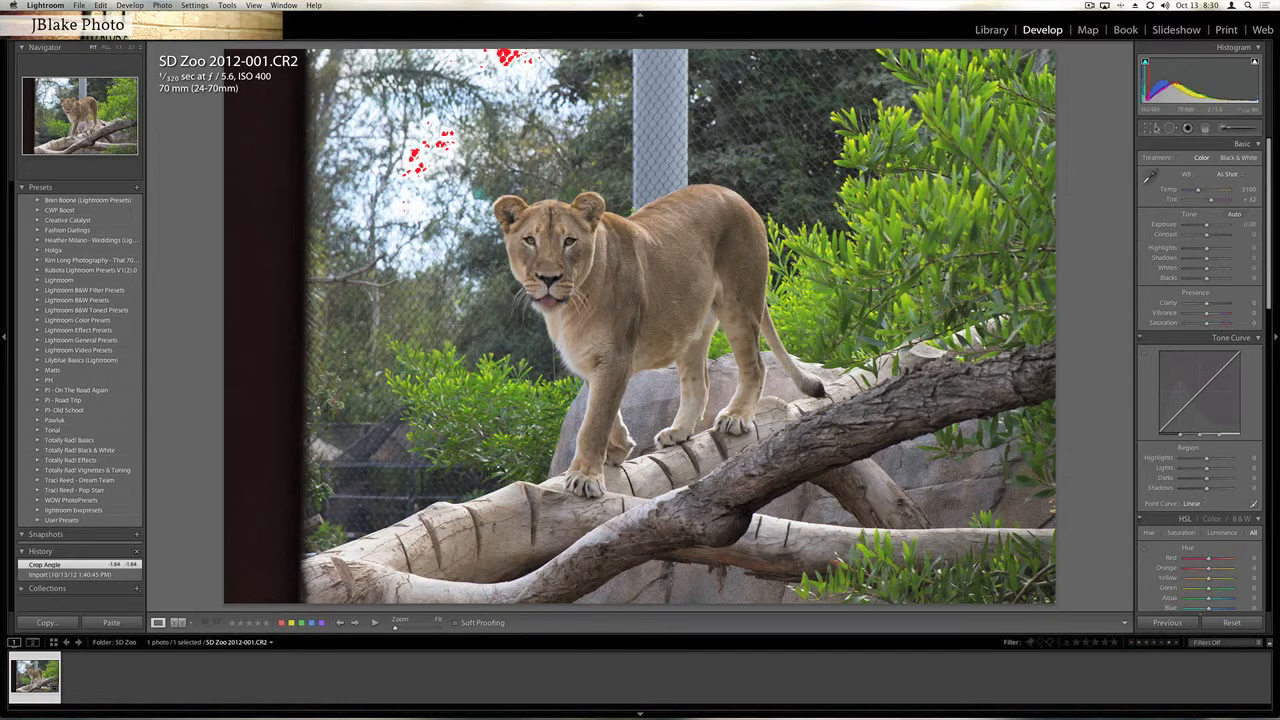
- Crop out the dark post beside the lion at the original aspect ratio, and shift the crop frame upward on the photo
{"action": "left_click", "coordinate": [1150, 128]}
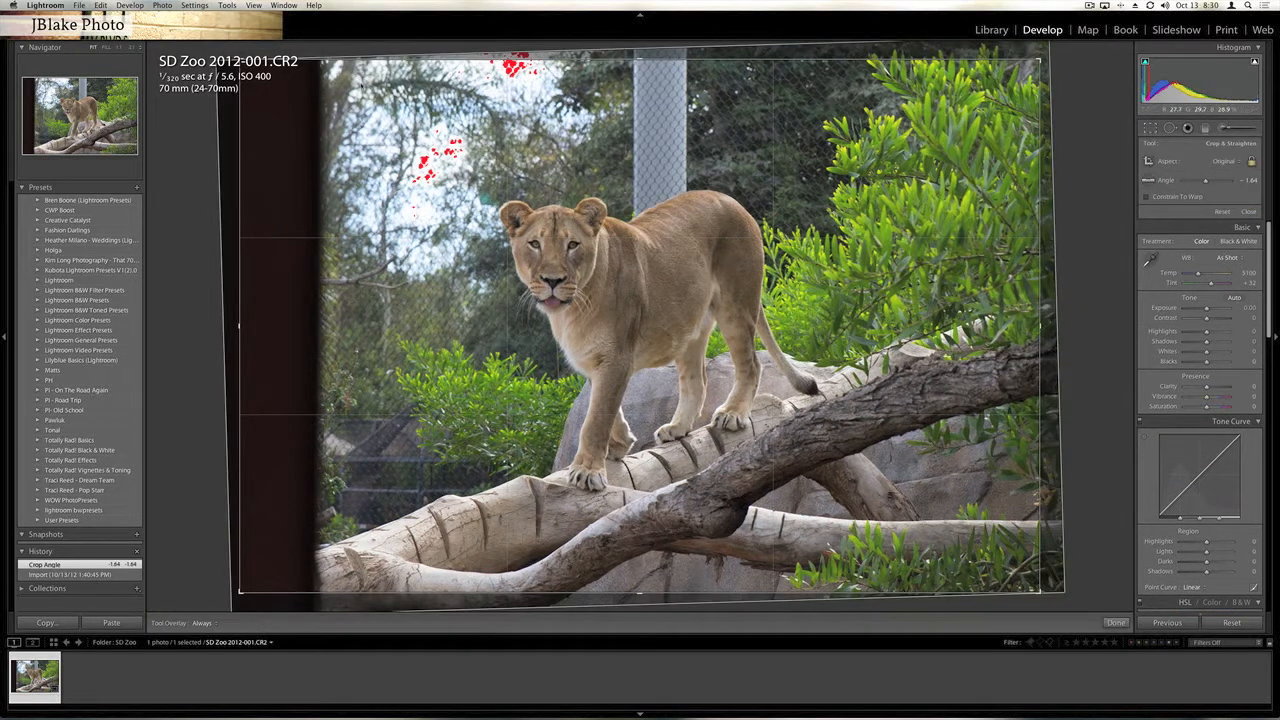
{"action": "left_click_drag", "start_coordinate": [238, 61], "coordinate": [272, 95]}
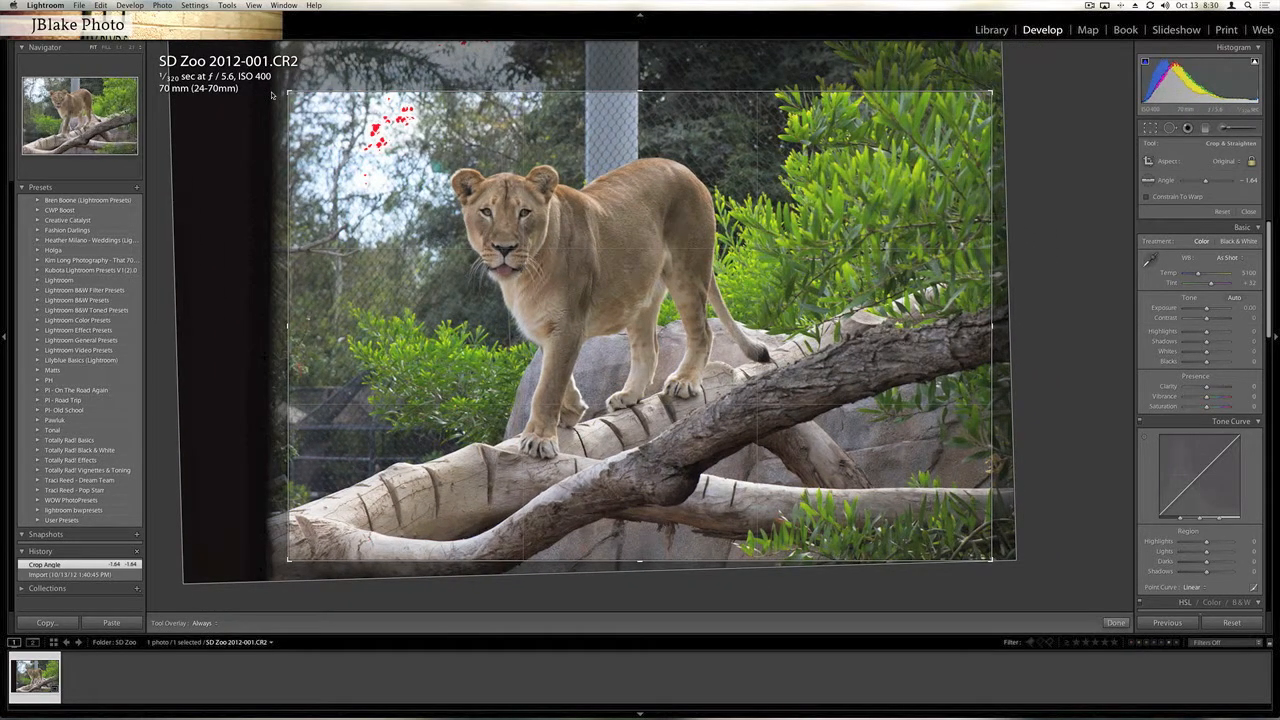
{"action": "left_click_drag", "start_coordinate": [408, 152], "coordinate": [410, 205]}
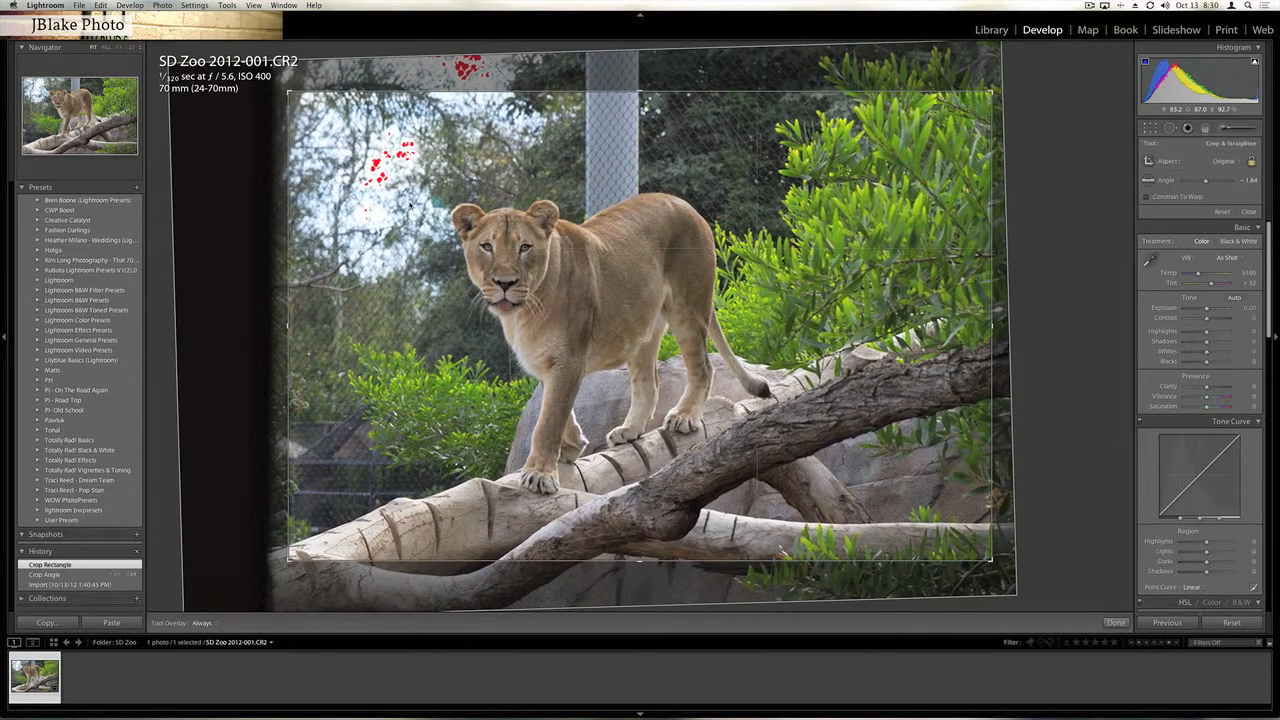
{"action": "left_click_drag", "start_coordinate": [410, 205], "coordinate": [410, 205]}
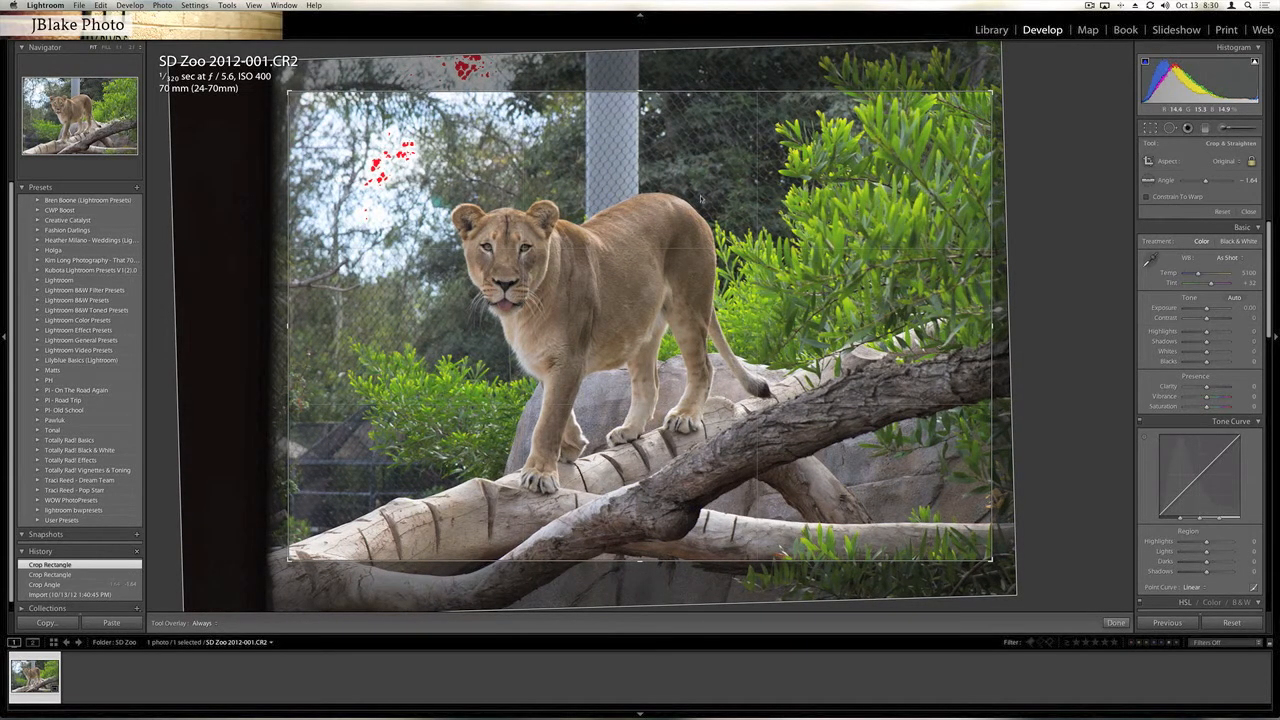
{"action": "key", "text": "r"}
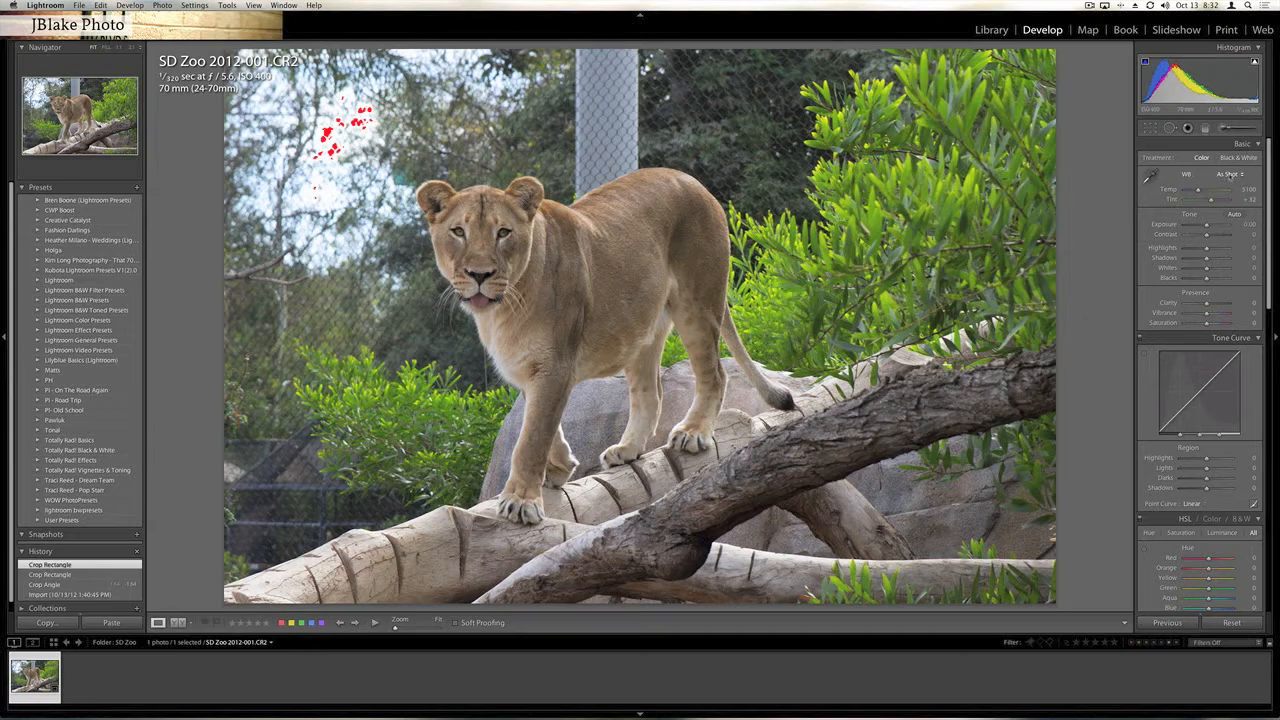
- Try the Auto white balance on the photo, and set it back to As Shot
{"action": "left_click", "coordinate": [1229, 175]}
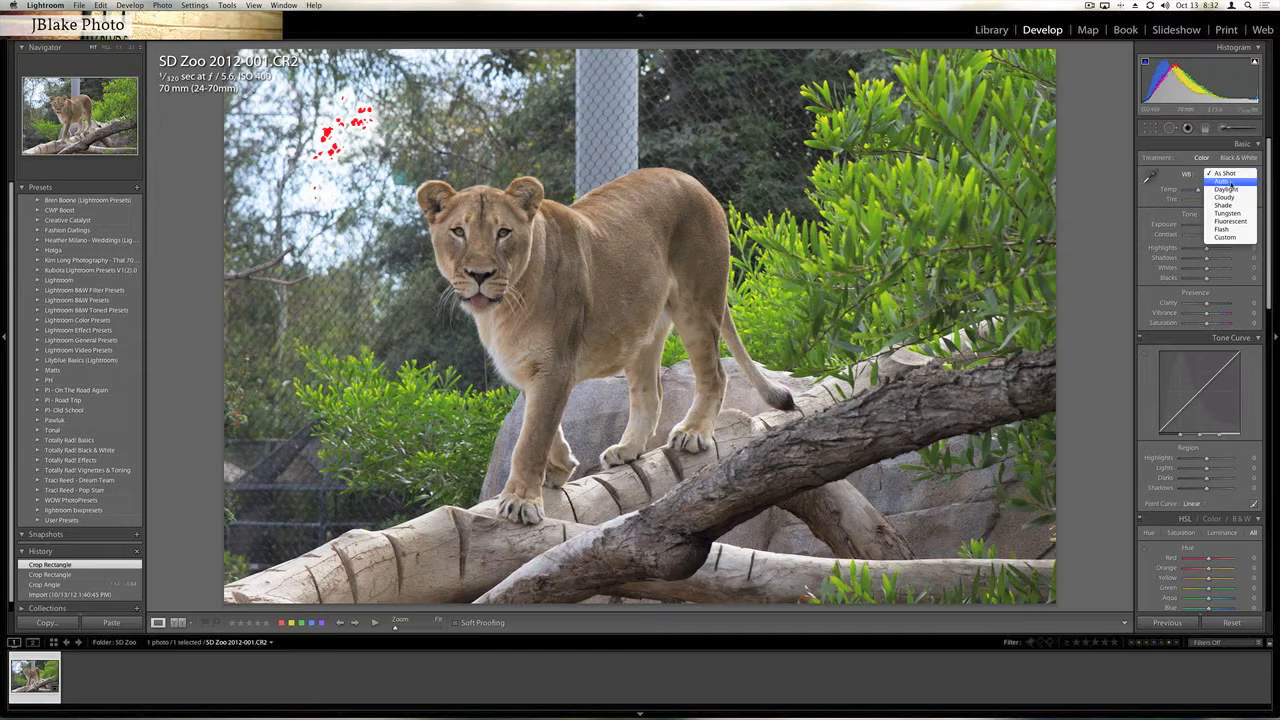
{"action": "left_click", "coordinate": [1228, 182]}
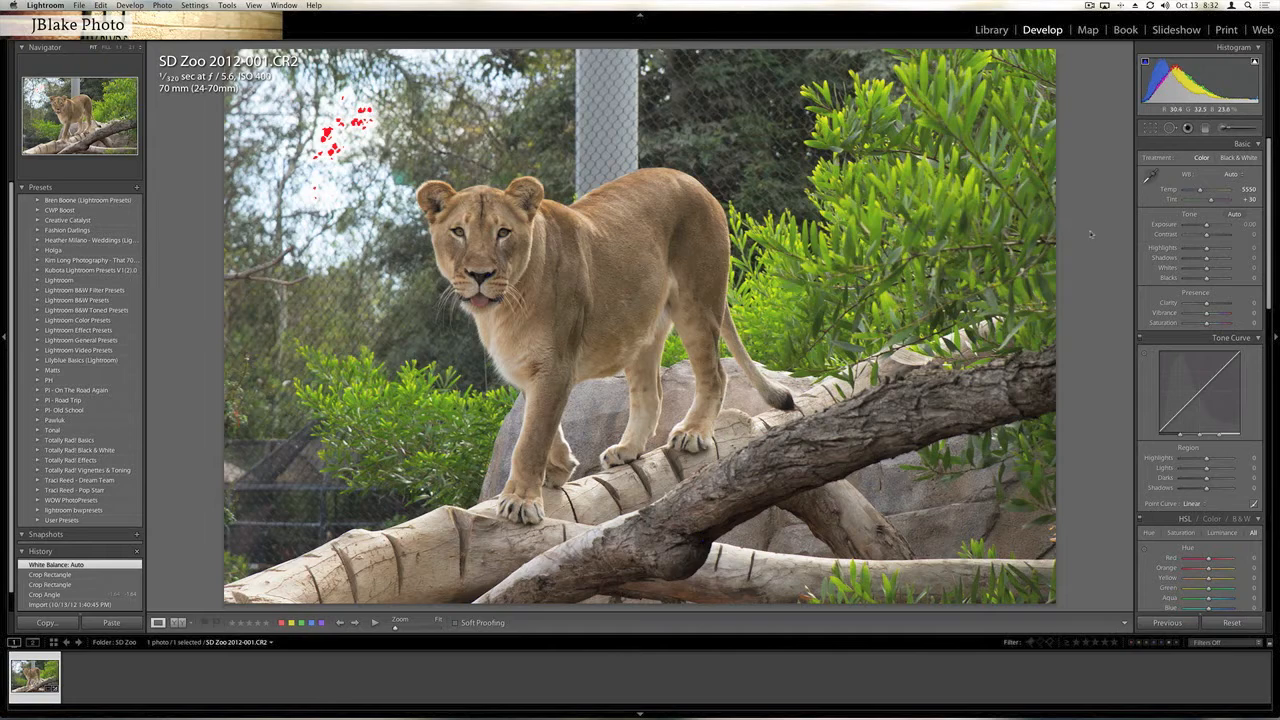
{"action": "left_click", "coordinate": [1231, 174]}
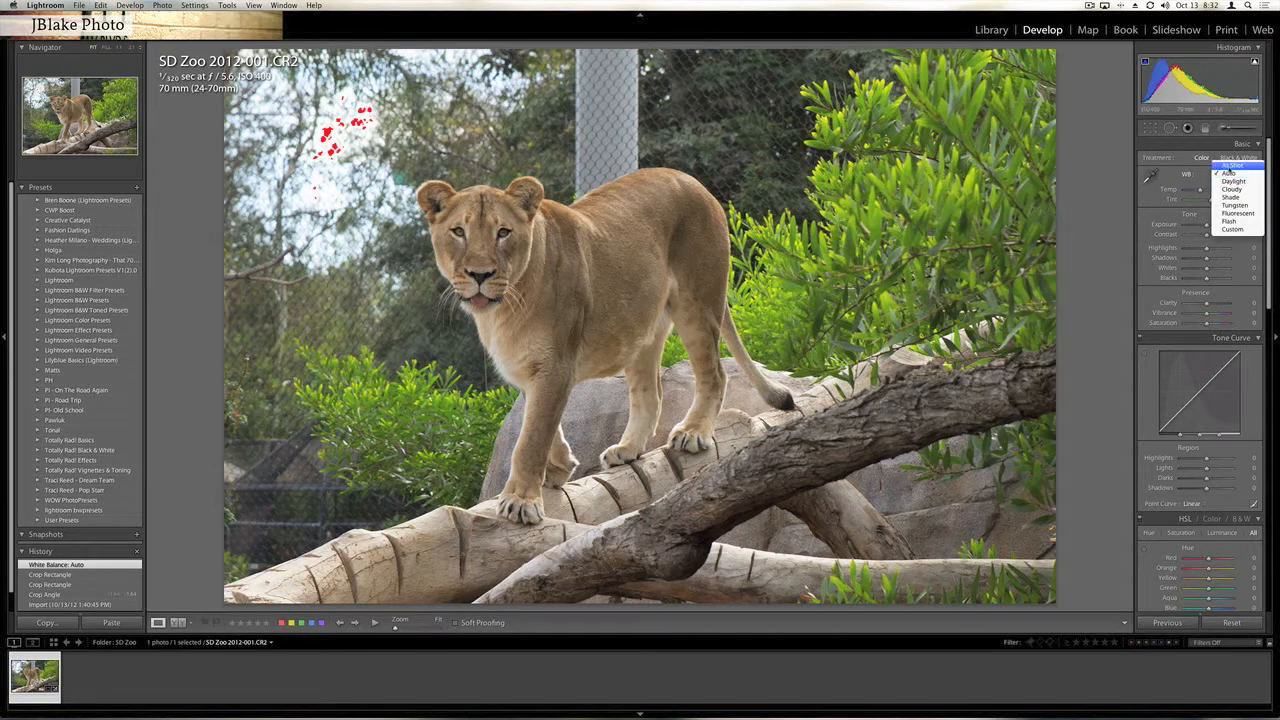
{"action": "left_click", "coordinate": [1228, 165]}
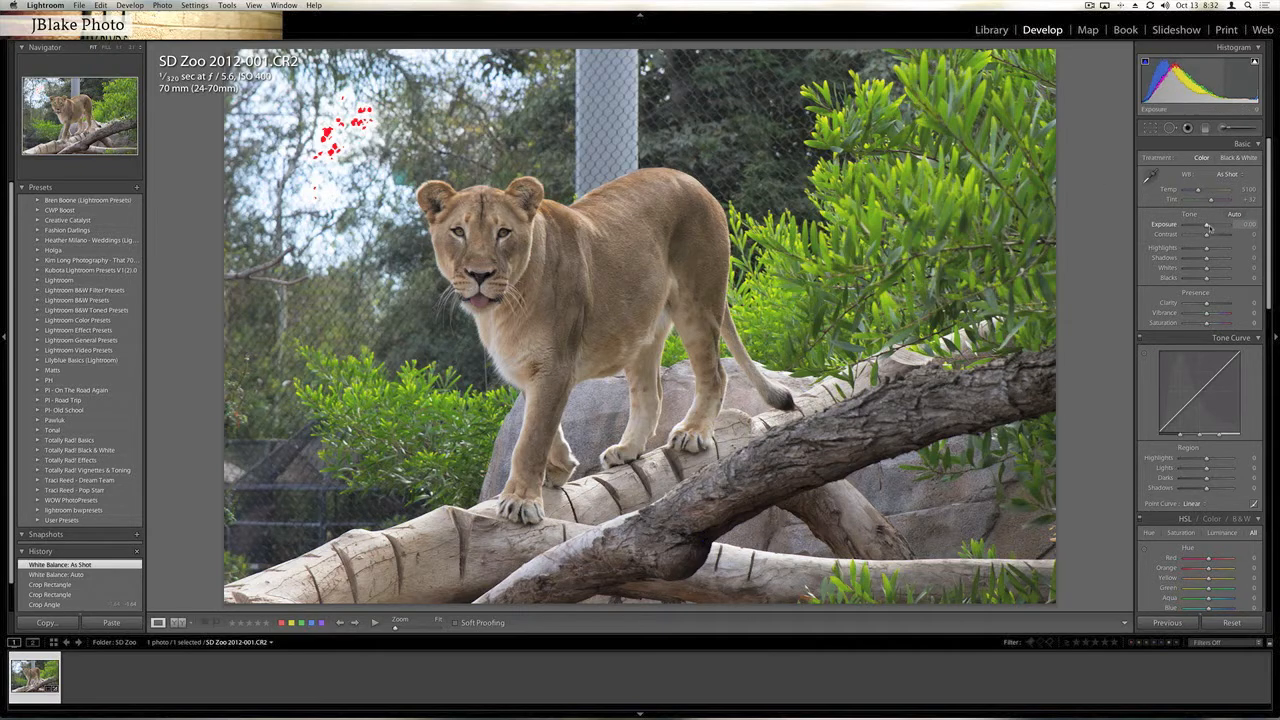
- Set the photo's Exposure to +0.50 and its Contrast to +20
{"action": "left_click_drag", "start_coordinate": [1208, 228], "coordinate": [1208, 228]}
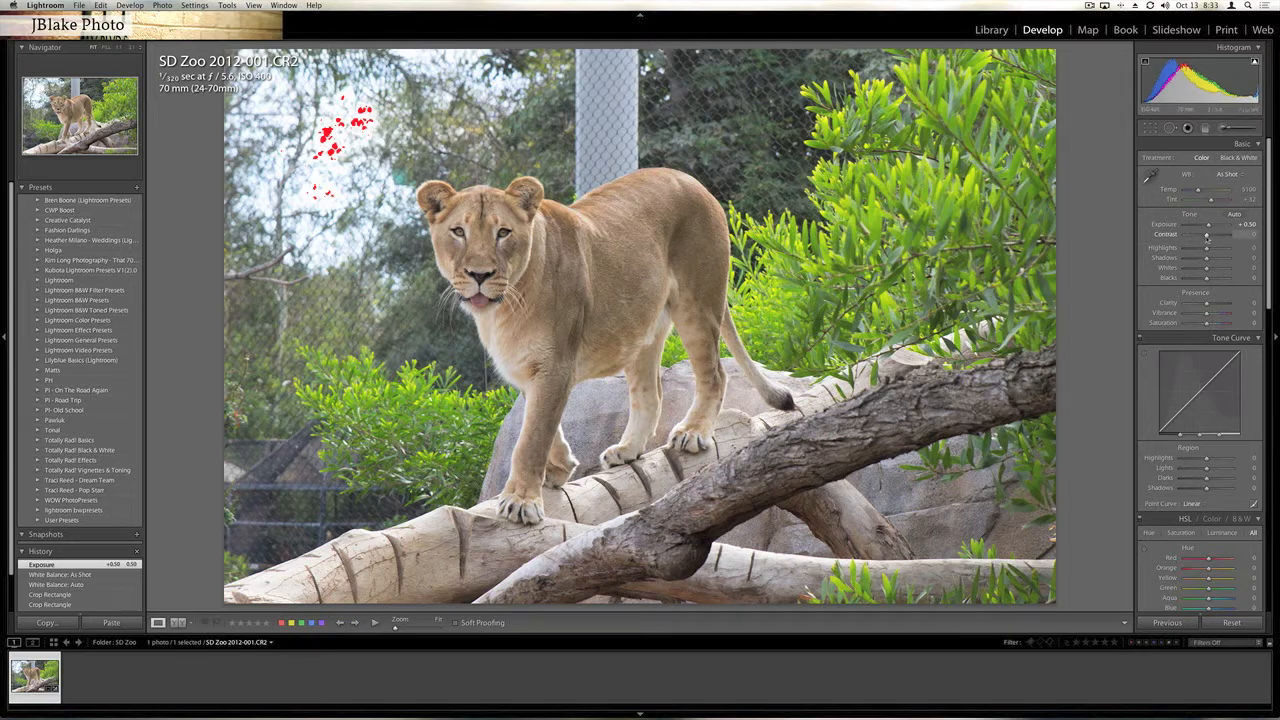
{"action": "left_click_drag", "start_coordinate": [1206, 238], "coordinate": [1211, 238]}
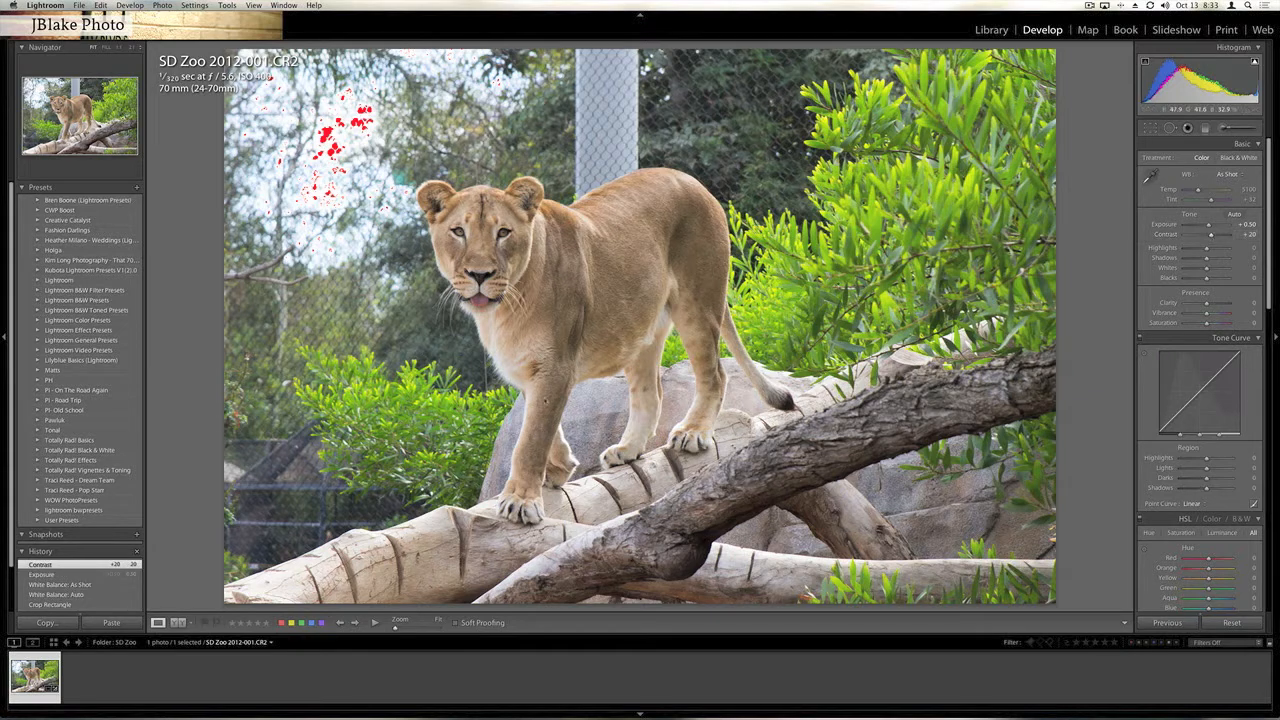
- Compare the before and after versions of the photo side by side, including a close-up of the lion's face
{"action": "left_click", "coordinate": [178, 622]}
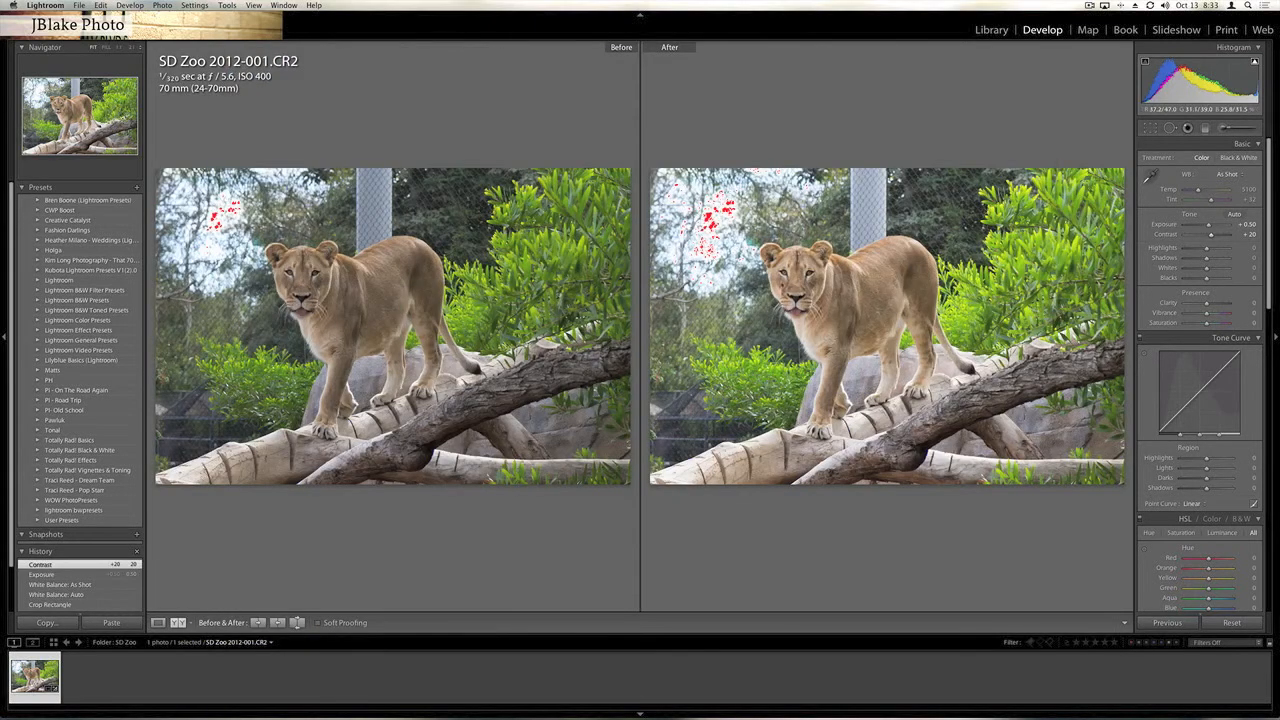
{"action": "left_click", "coordinate": [782, 284]}
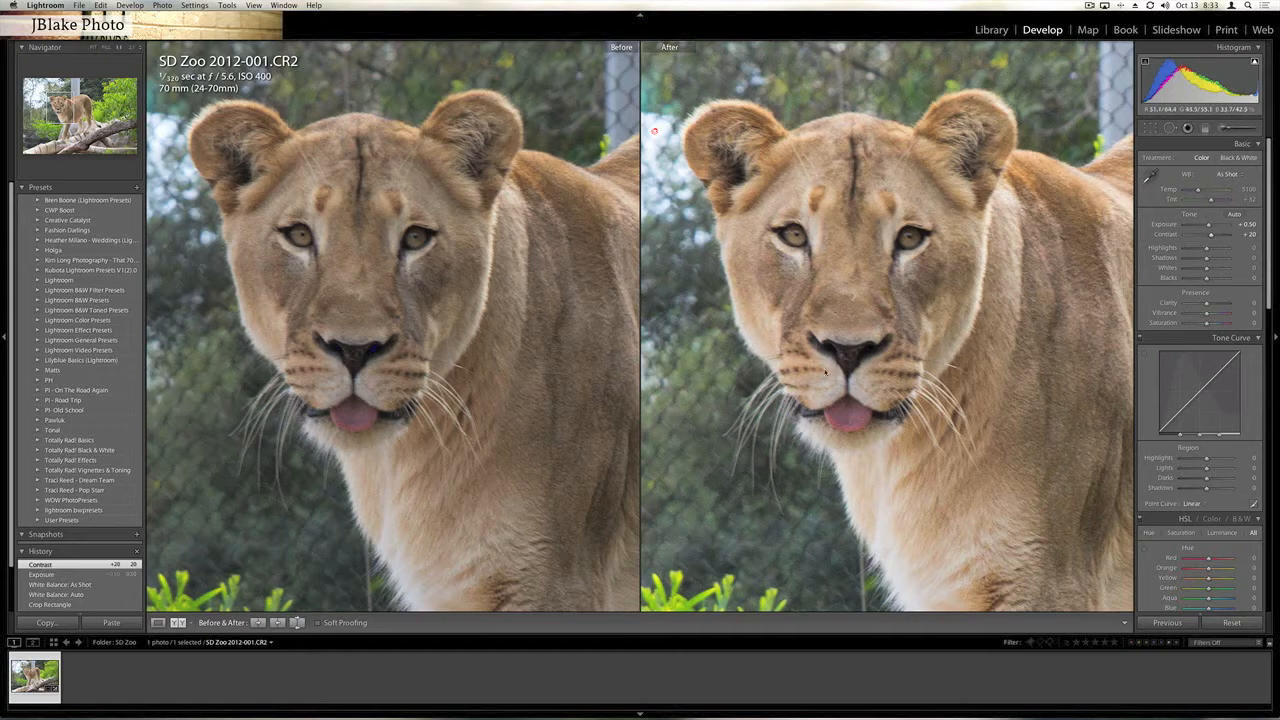
{"action": "left_click", "coordinate": [881, 310]}
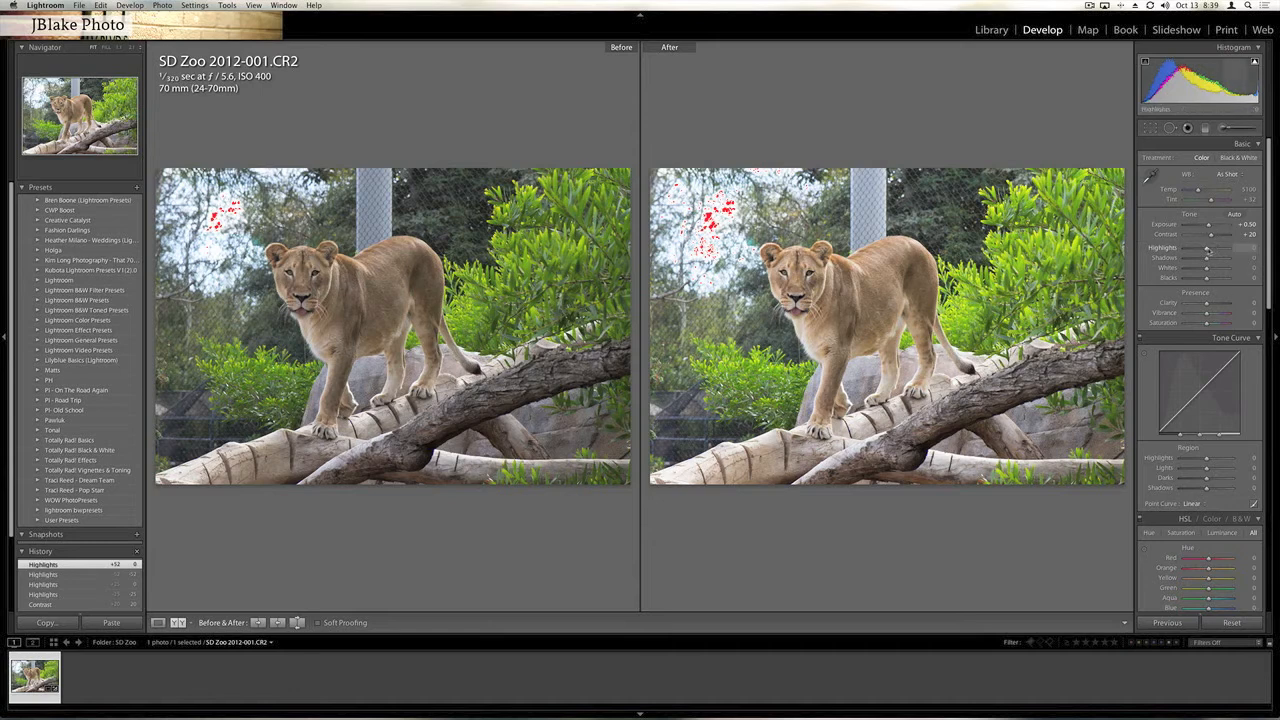
- Set the photo's Highlights to -49 and its Shadows to +37
{"action": "left_click_drag", "start_coordinate": [1207, 250], "coordinate": [1197, 252]}
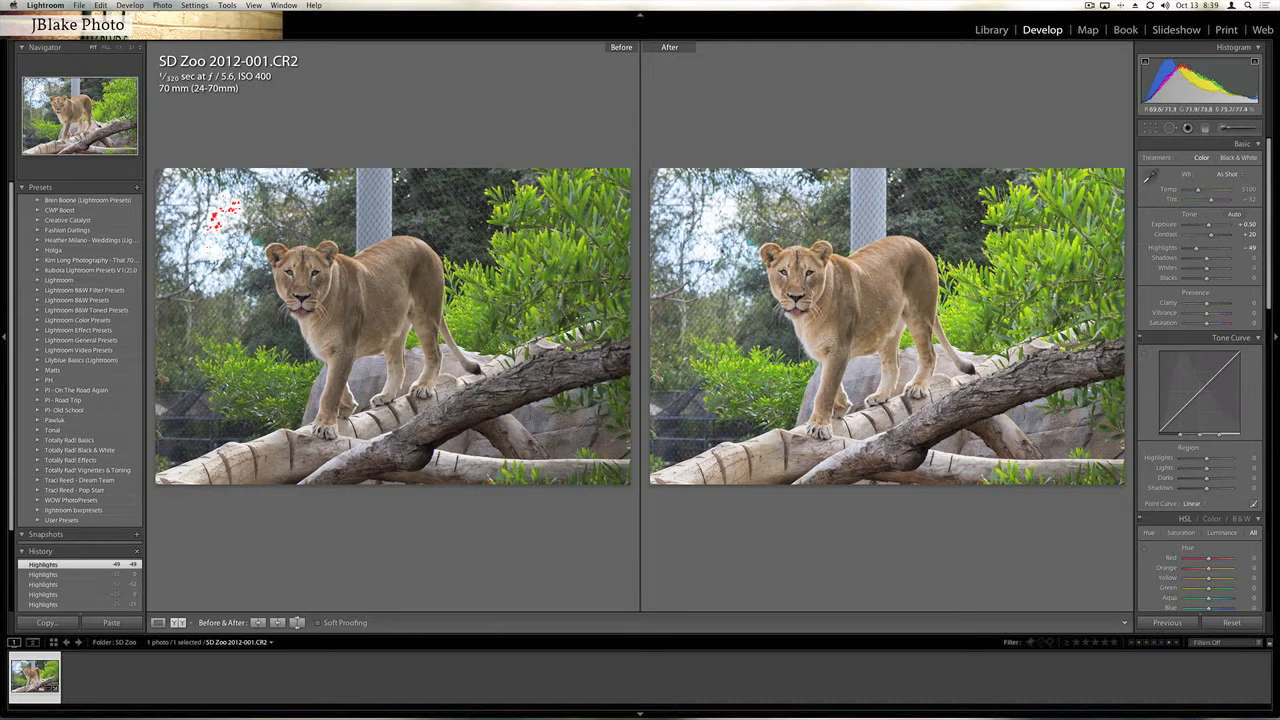
{"action": "left_click", "coordinate": [1207, 259]}
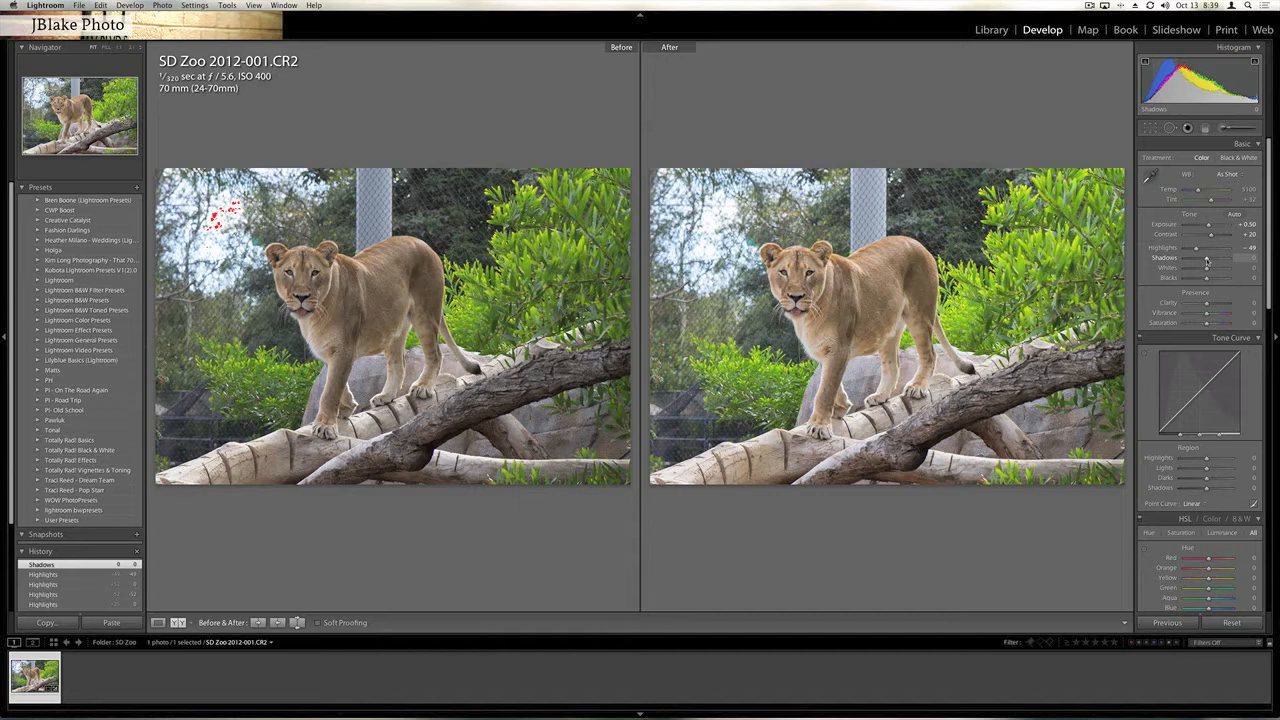
{"action": "left_click_drag", "start_coordinate": [1207, 259], "coordinate": [1215, 261]}
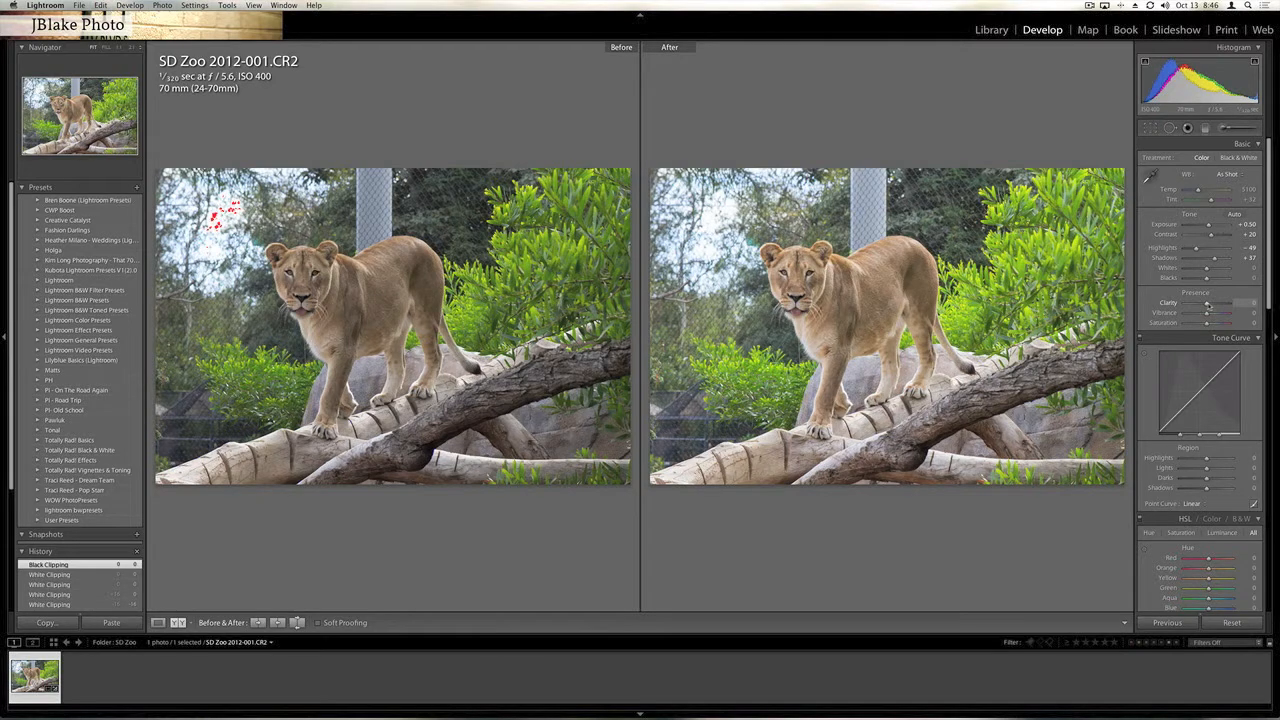
- Try a Clarity of +60 while checking the lion's face up close, and reduce the Clarity to +31
{"action": "left_click", "coordinate": [820, 279]}
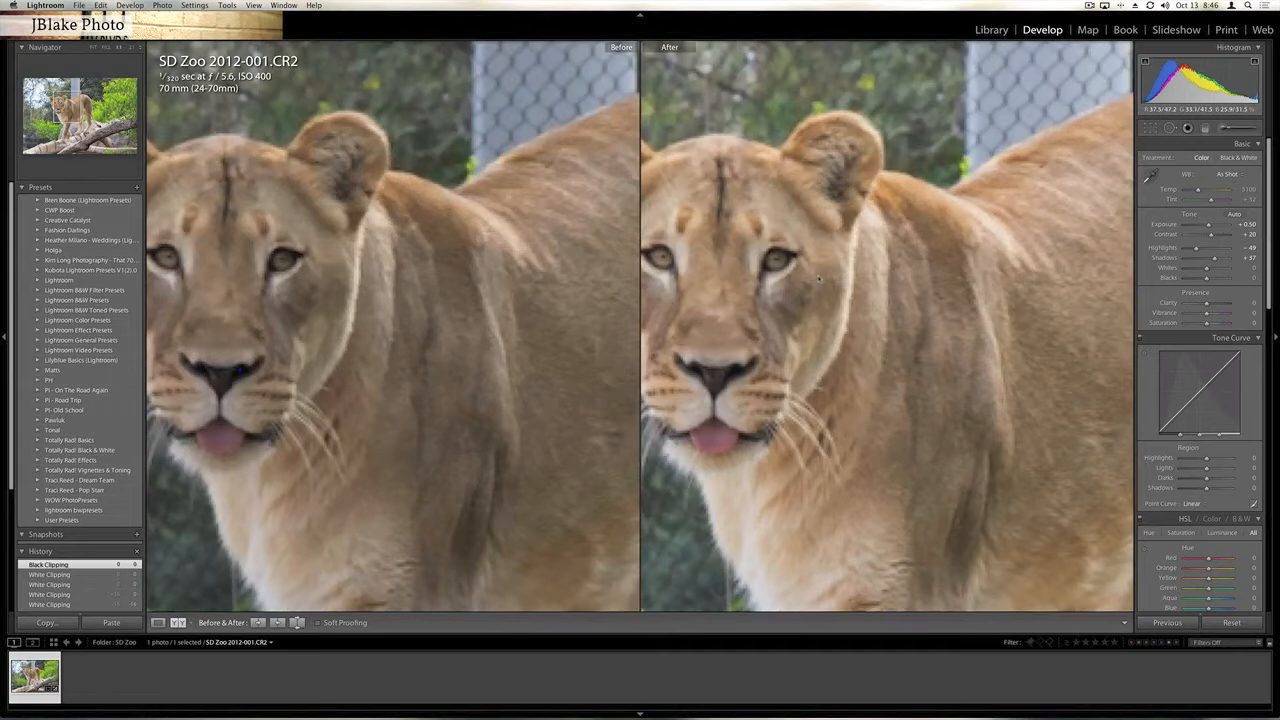
{"action": "left_click_drag", "start_coordinate": [768, 257], "coordinate": [907, 254]}
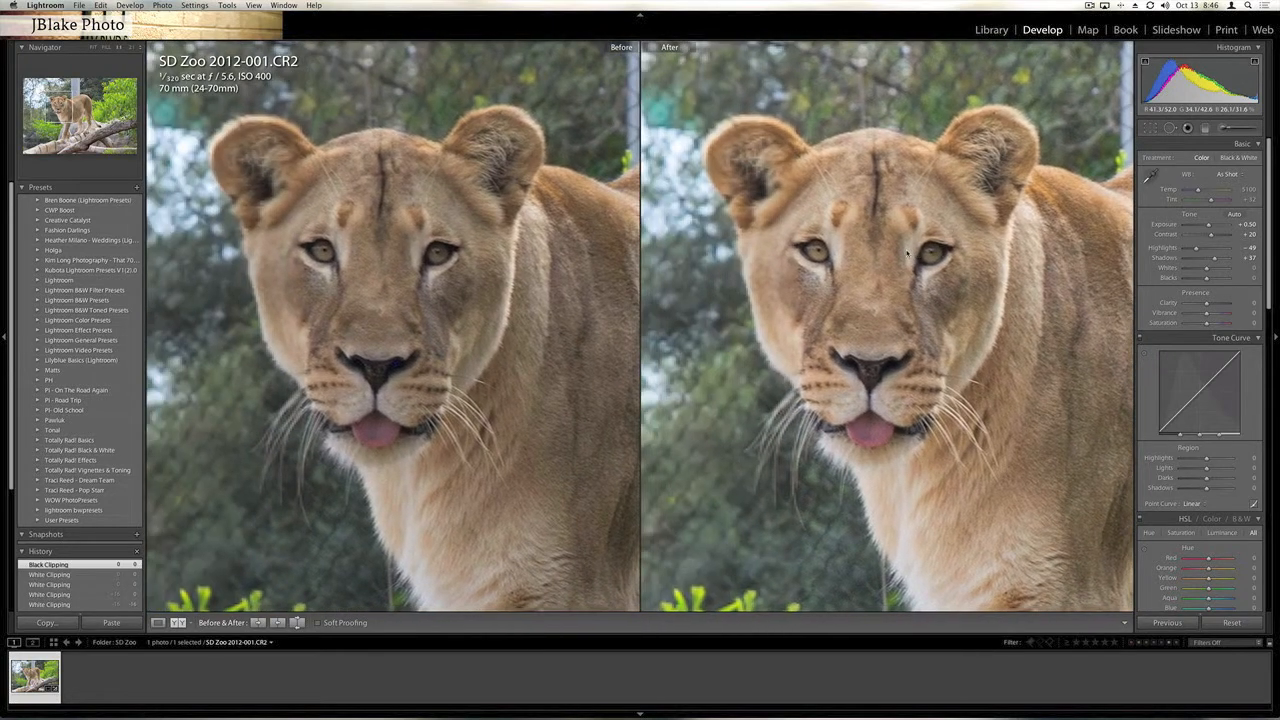
{"action": "left_click_drag", "start_coordinate": [1207, 302], "coordinate": [1220, 303]}
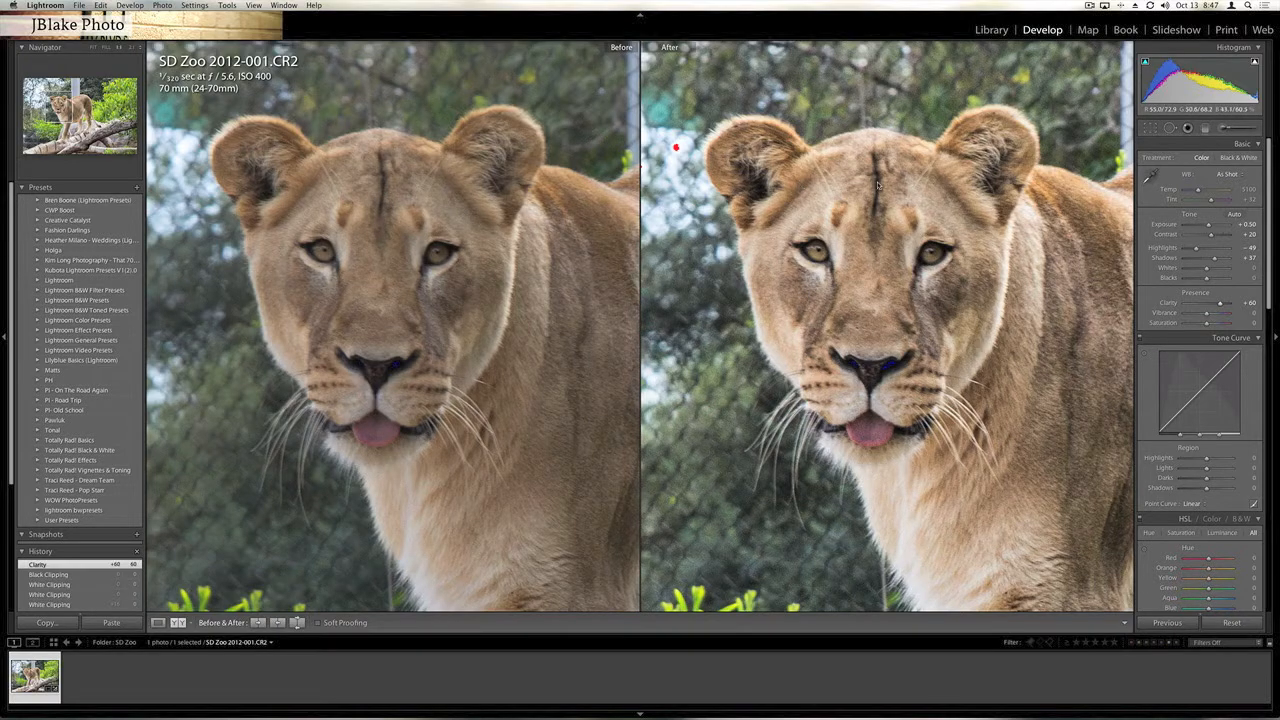
{"action": "left_click_drag", "start_coordinate": [676, 147], "coordinate": [655, 148]}
{"action": "left_click", "coordinate": [654, 148]}
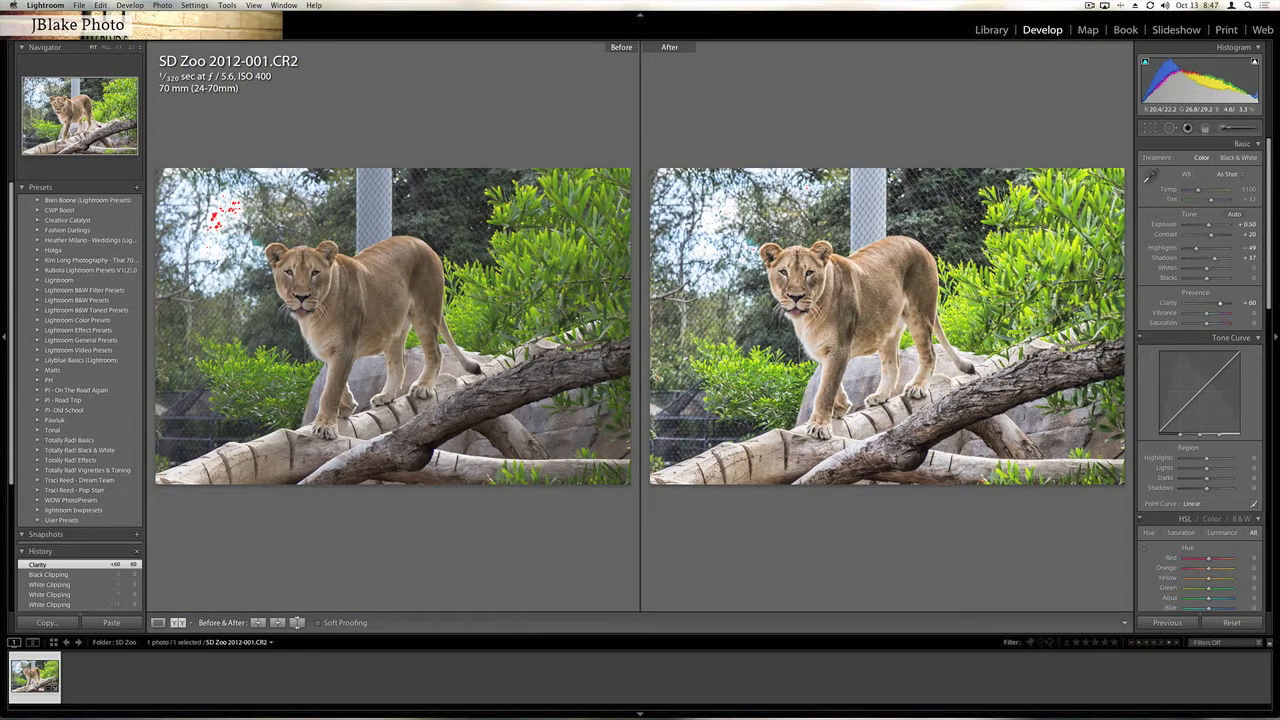
{"action": "left_click_drag", "start_coordinate": [1221, 303], "coordinate": [1214, 304]}
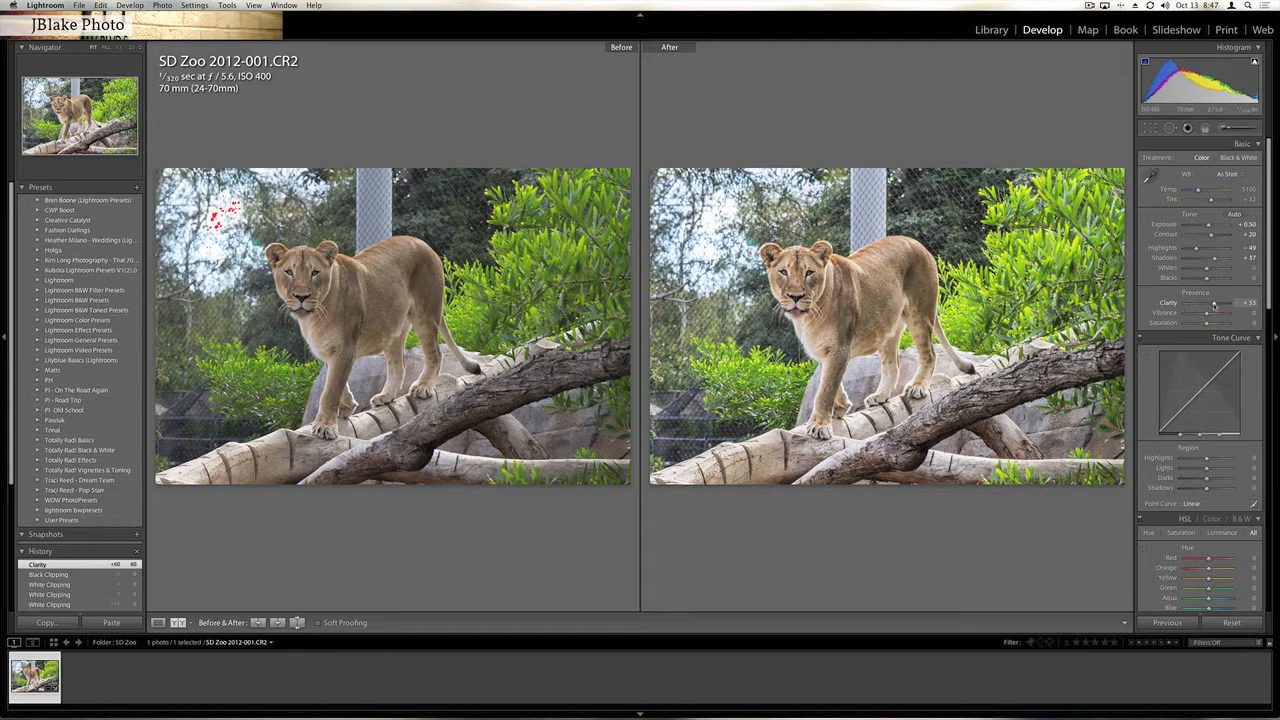
{"action": "left_click_drag", "start_coordinate": [1214, 303], "coordinate": [1214, 303]}
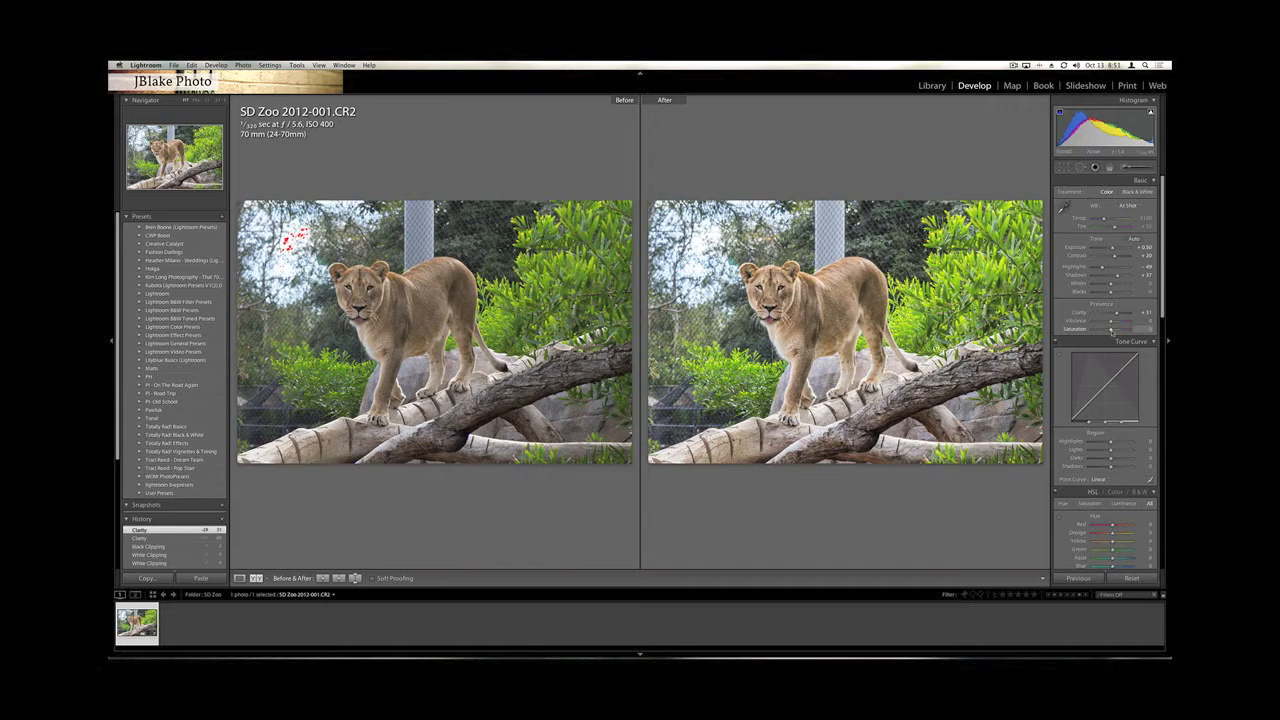
- Set the photo's Saturation to +11 and check its effect on the lion's face in a before and after close-up
{"action": "left_click_drag", "start_coordinate": [1110, 330], "coordinate": [1114, 331]}
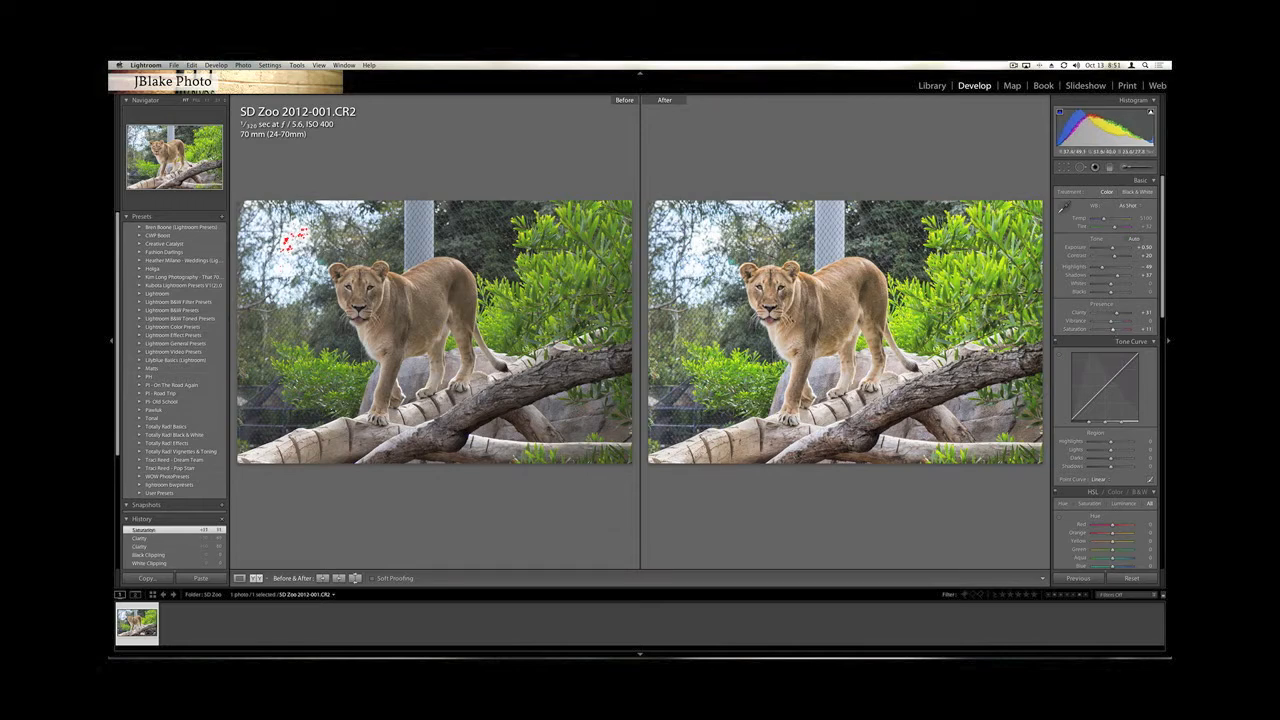
{"action": "left_click", "coordinate": [386, 315]}
{"action": "left_click_drag", "start_coordinate": [416, 194], "coordinate": [575, 277]}
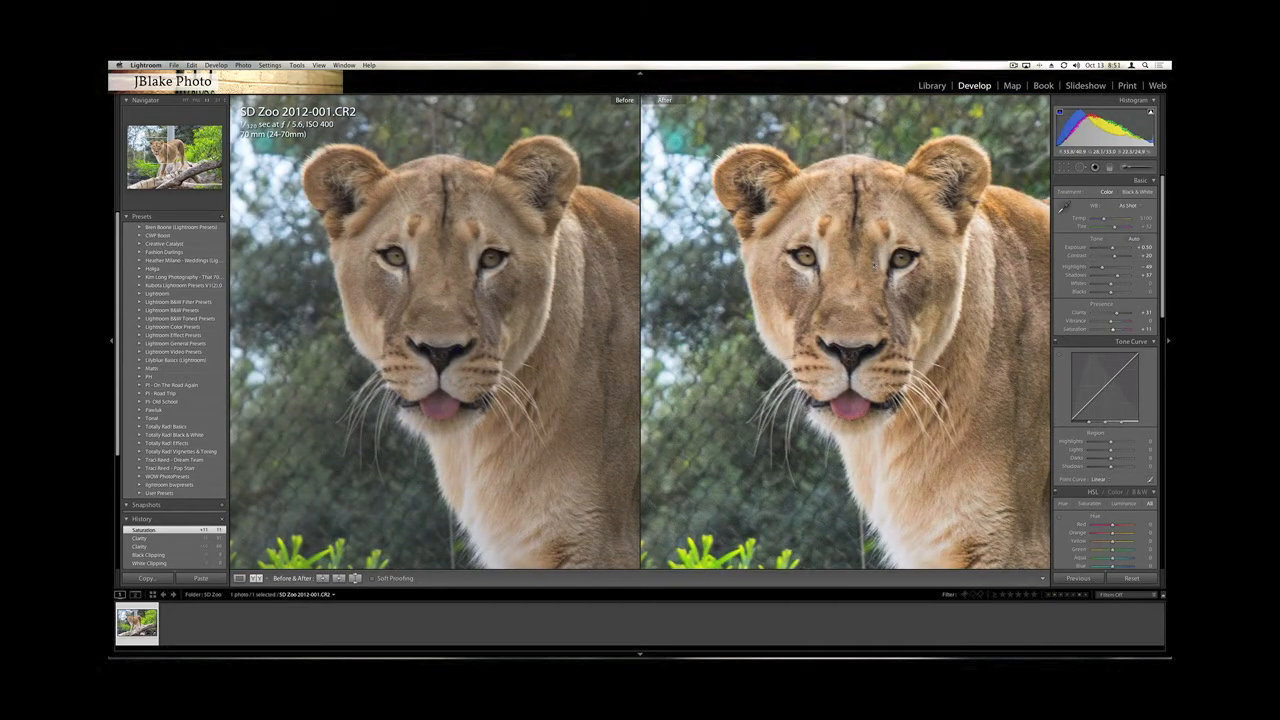
{"action": "left_click", "coordinate": [875, 265]}
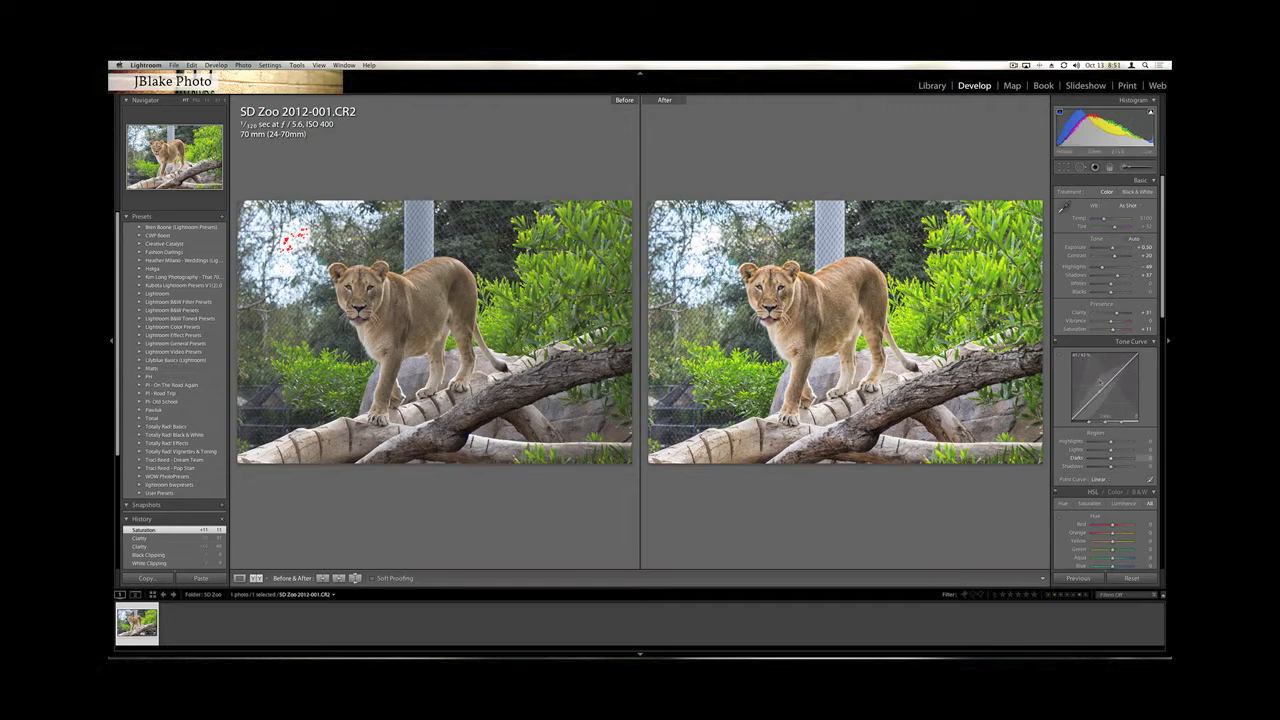
- Try the HSL Green hue at -90 and +100 on the foliage, and bring it back close to neutral
{"action": "scroll", "coordinate": [1100, 381], "scroll_direction": "down", "scroll_amount": 6}
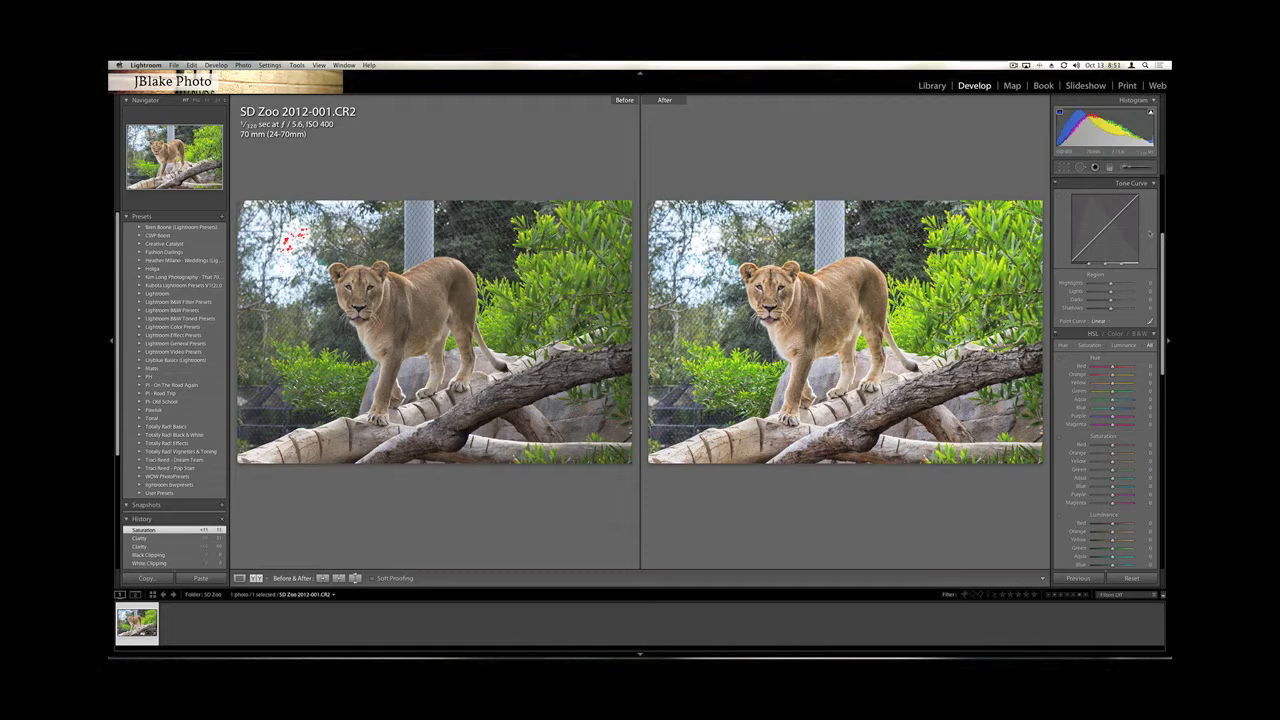
{"action": "scroll", "coordinate": [1105, 280], "scroll_direction": "up", "scroll_amount": 4}
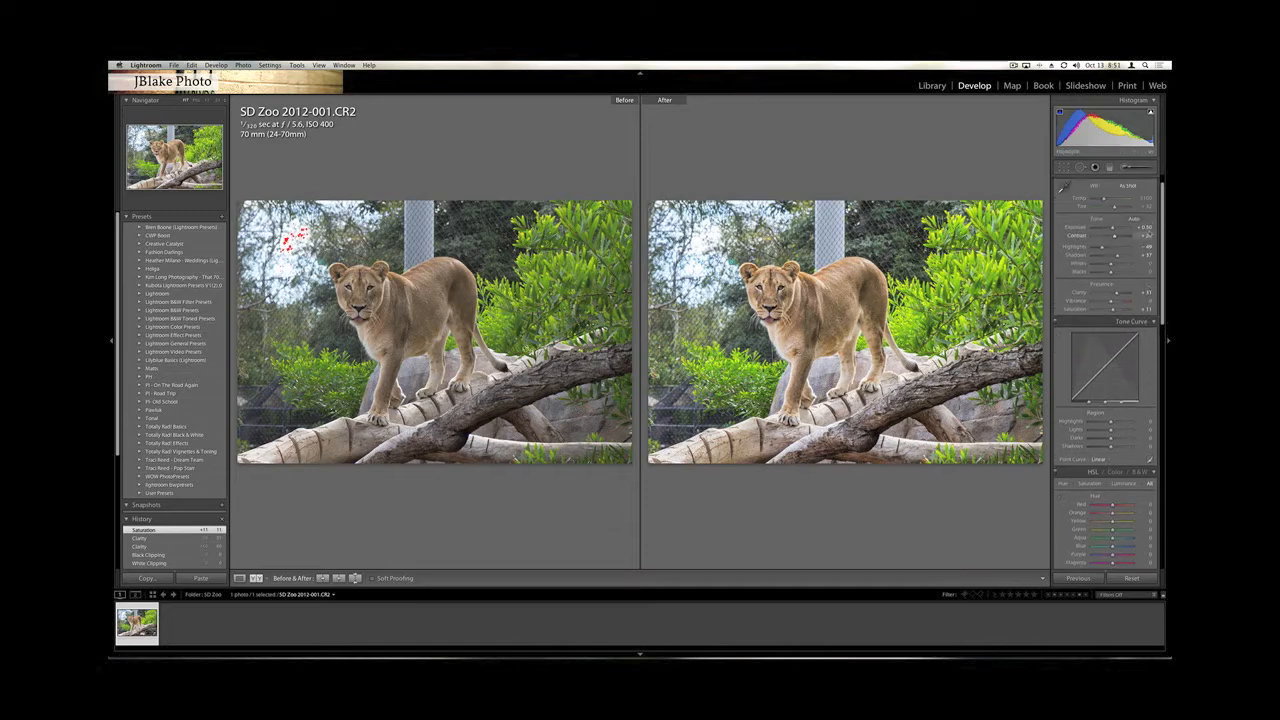
{"action": "scroll", "coordinate": [1151, 393], "scroll_direction": "down", "scroll_amount": 5}
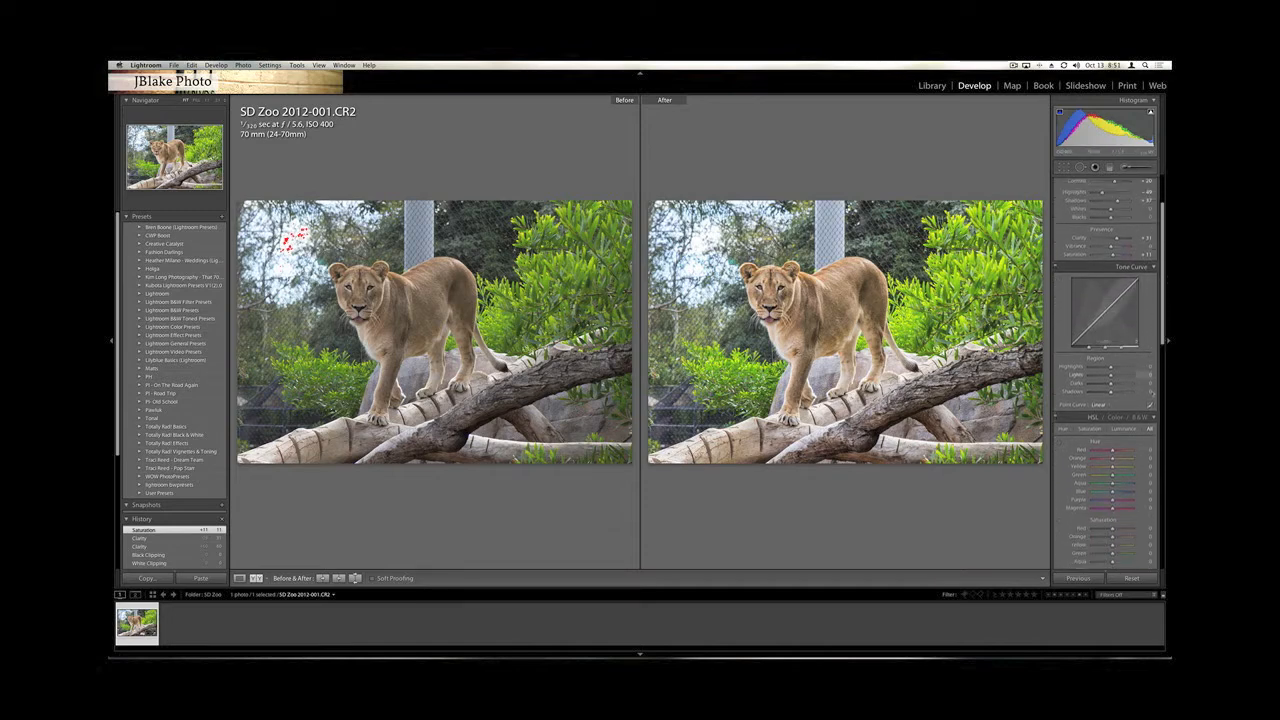
{"action": "scroll", "coordinate": [1152, 393], "scroll_direction": "down", "scroll_amount": 1}
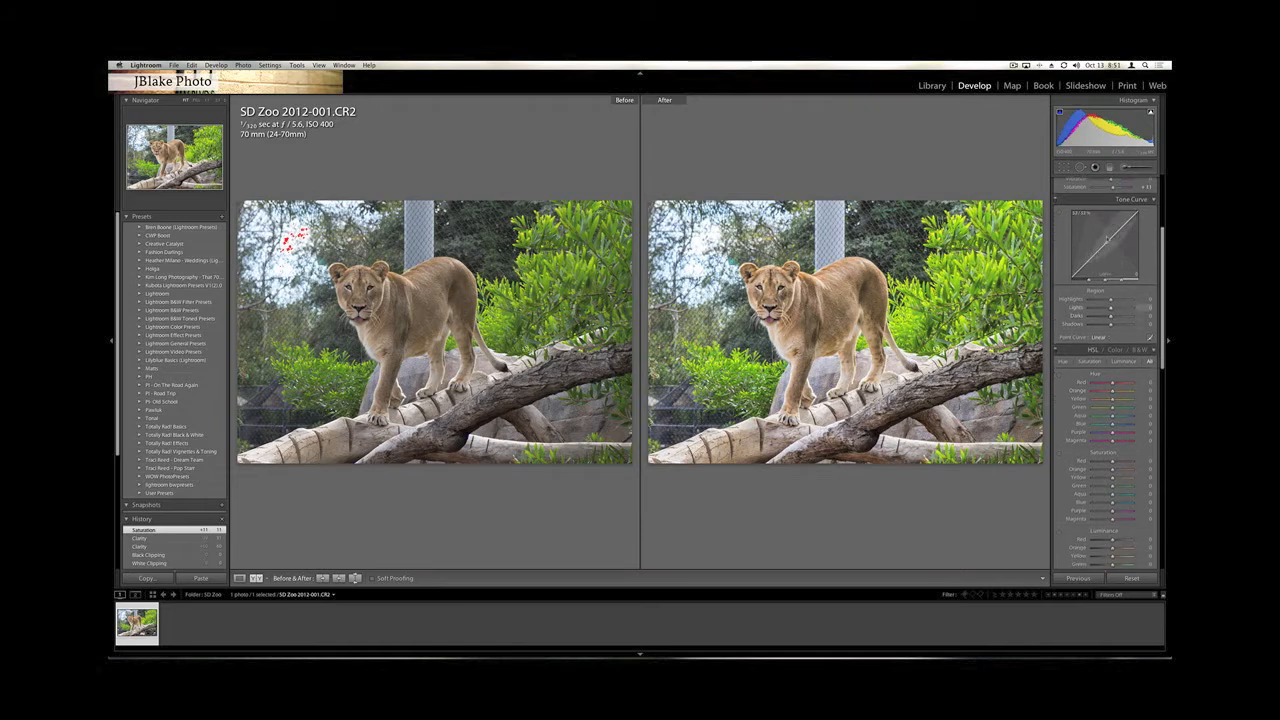
{"action": "scroll", "coordinate": [1106, 238], "scroll_direction": "down", "scroll_amount": 1}
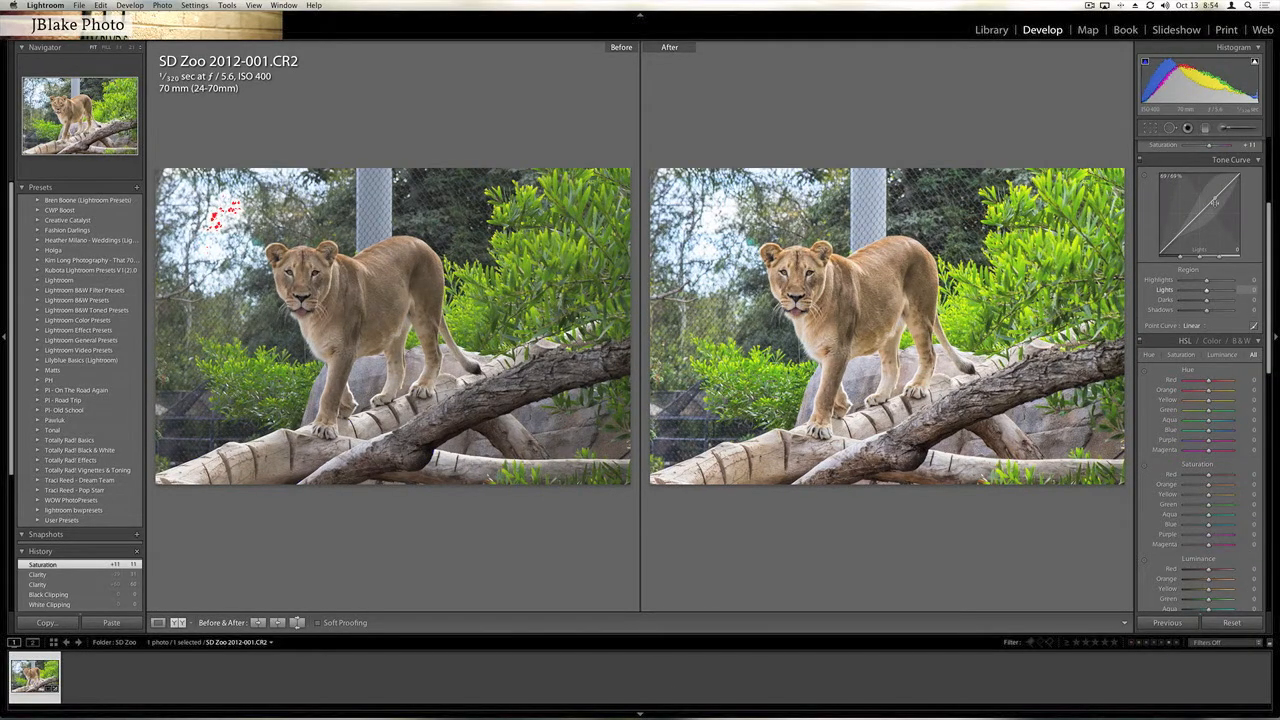
{"action": "scroll", "coordinate": [1190, 400], "scroll_direction": "down", "scroll_amount": 5}
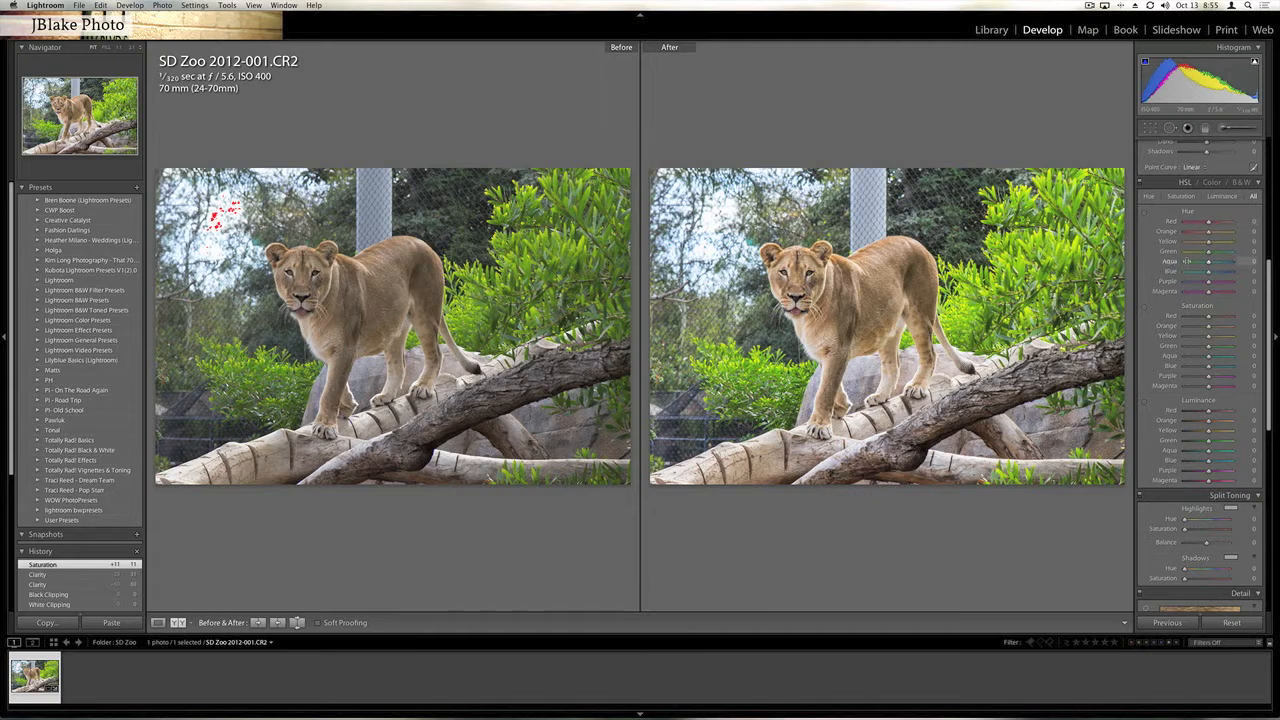
{"action": "left_click_drag", "start_coordinate": [1208, 252], "coordinate": [1188, 254]}
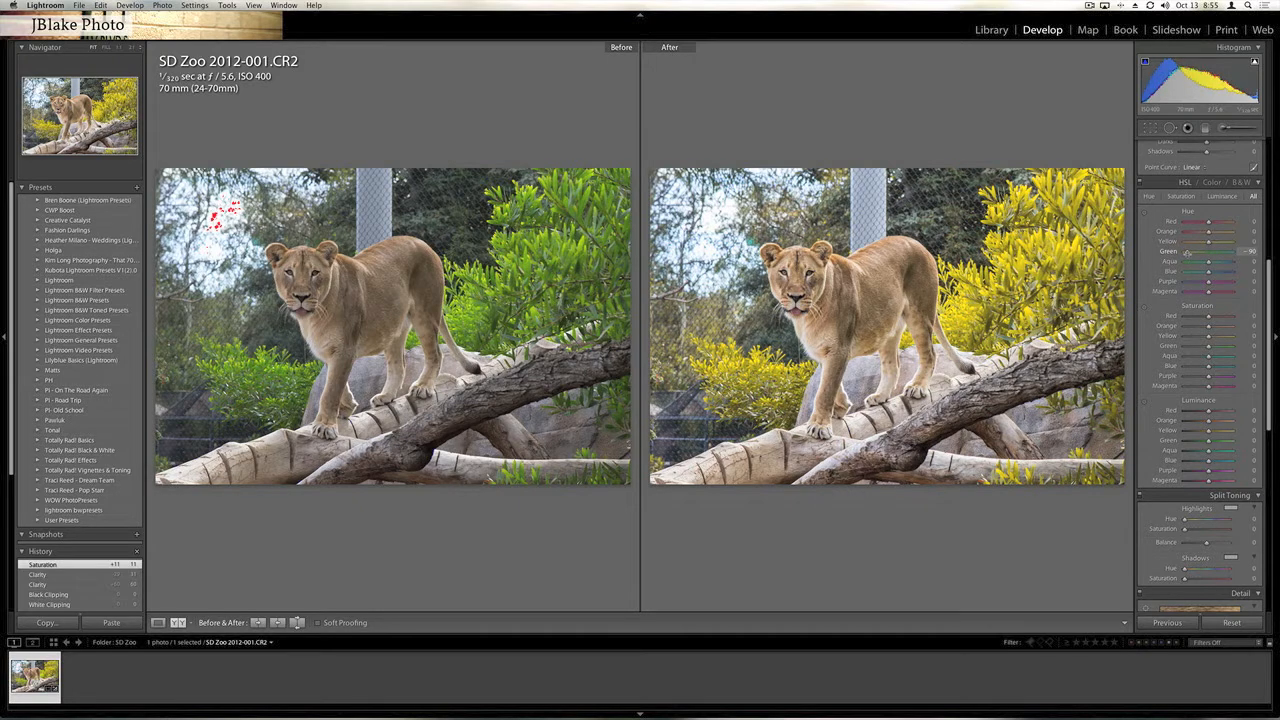
{"action": "left_click_drag", "start_coordinate": [1188, 254], "coordinate": [1233, 253]}
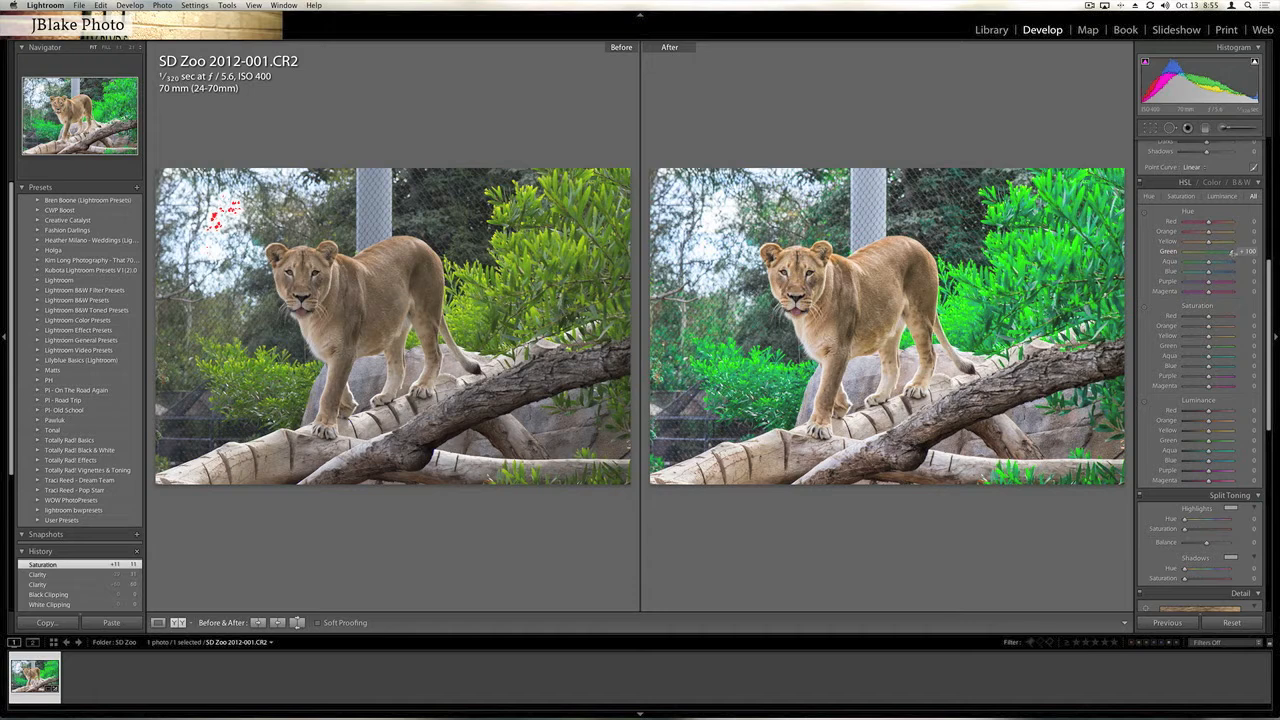
{"action": "left_click_drag", "start_coordinate": [1232, 254], "coordinate": [1209, 254]}
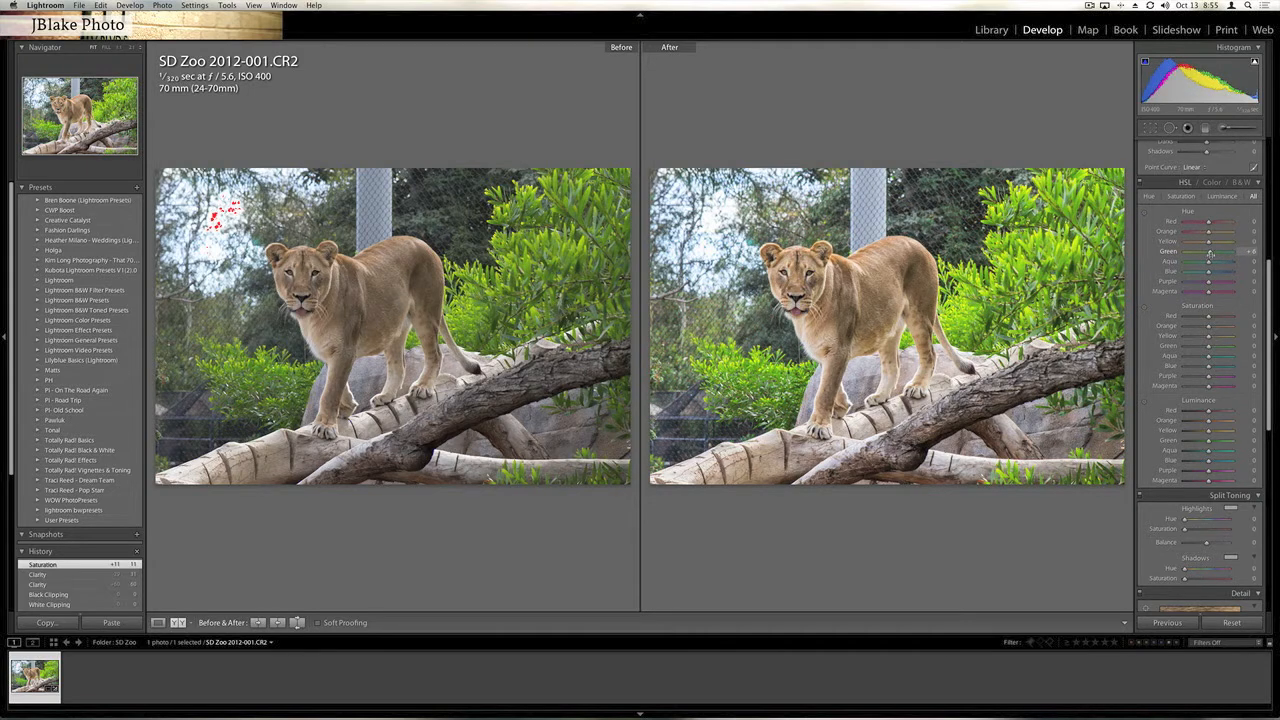
{"action": "left_click_drag", "start_coordinate": [1211, 254], "coordinate": [1208, 240]}
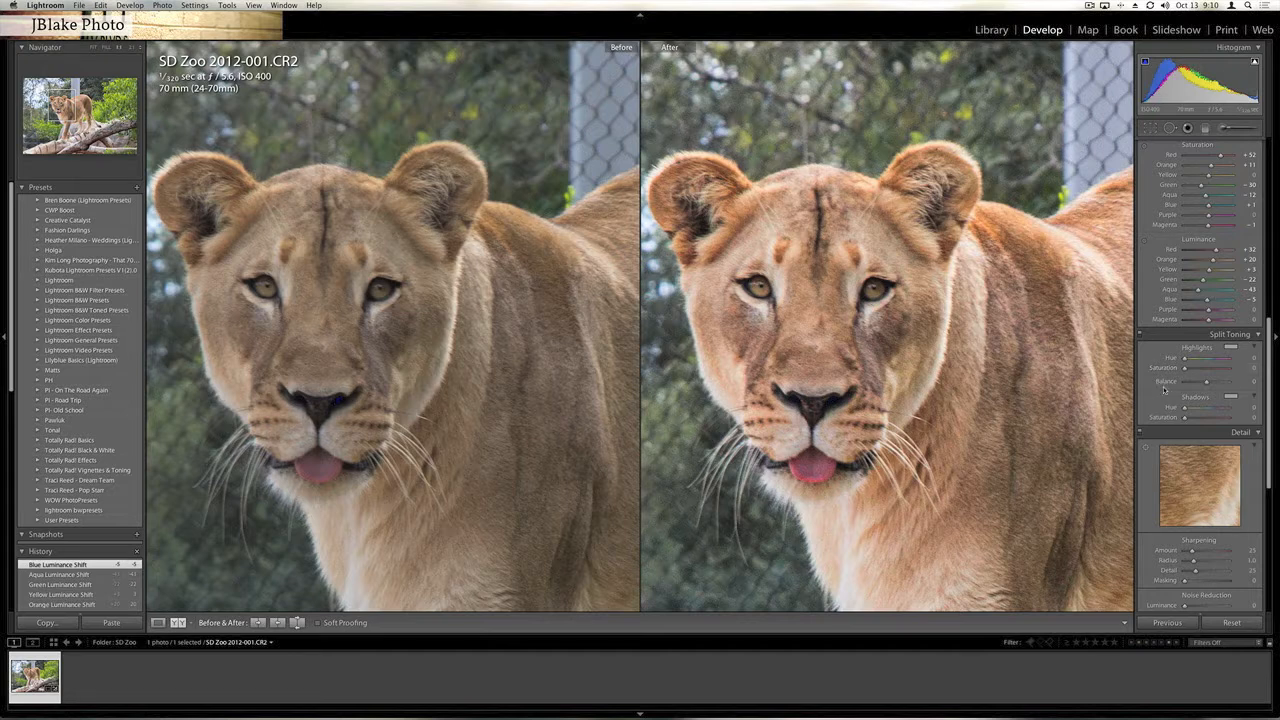
- Centre the Detail preview on the lion's eye in the After version
{"action": "scroll", "coordinate": [1164, 387], "scroll_direction": "down", "scroll_amount": 2}
{"action": "scroll", "coordinate": [1164, 387], "scroll_direction": "down", "scroll_amount": 5}
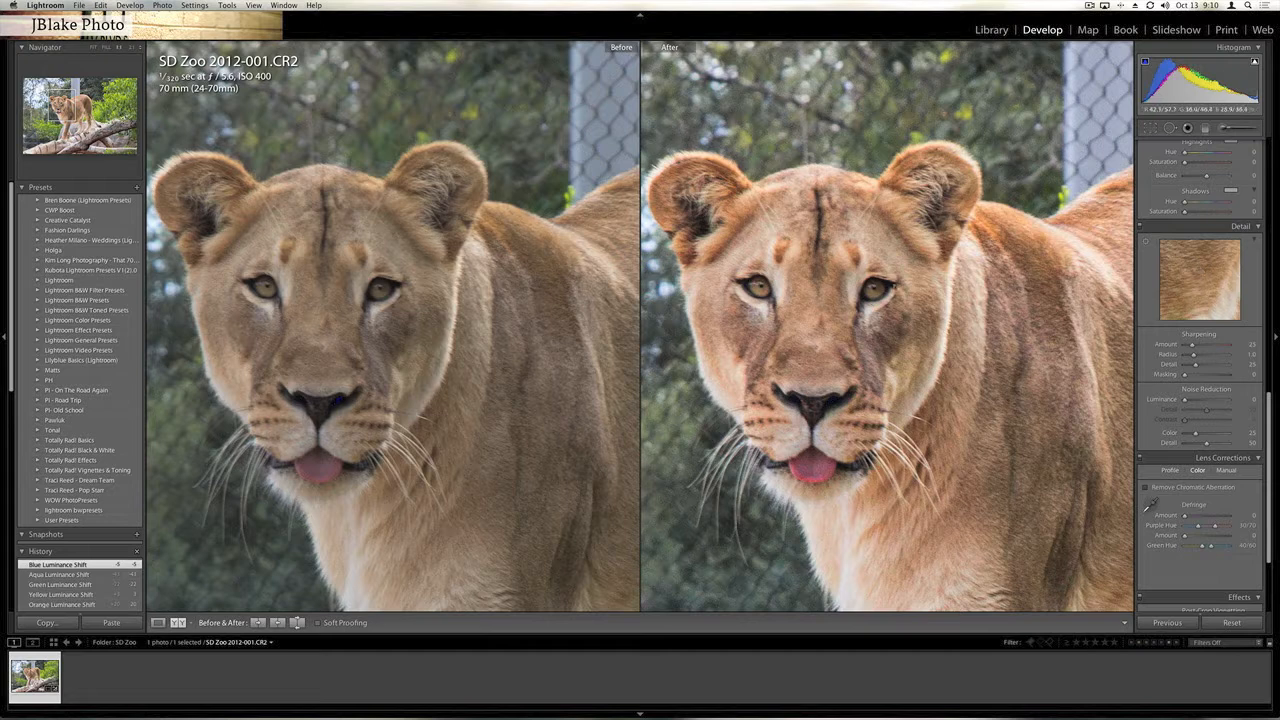
{"action": "mouse_move", "coordinate": [1183, 247]}
{"action": "left_mouse_down"}
{"action": "mouse_move", "coordinate": [1216, 269]}
{"action": "mouse_move", "coordinate": [1201, 275]}
{"action": "mouse_move", "coordinate": [1161, 249]}
{"action": "left_mouse_up"}
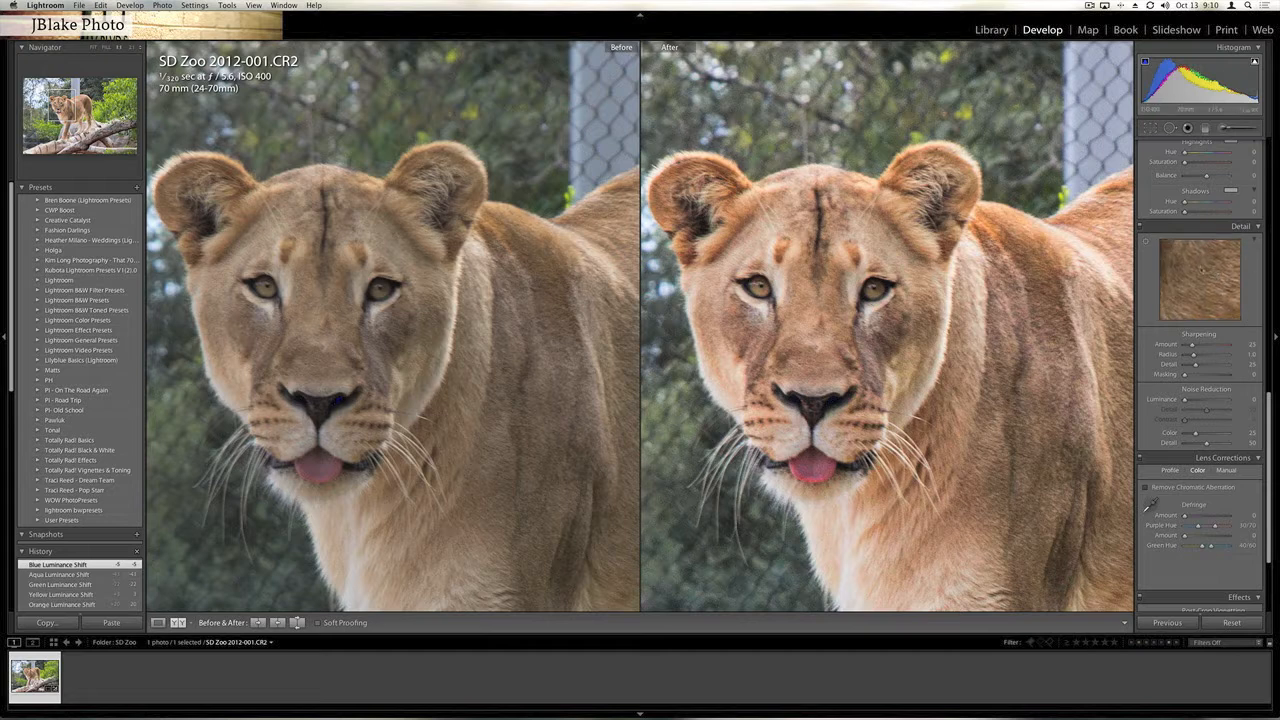
{"action": "left_click", "coordinate": [1148, 243]}
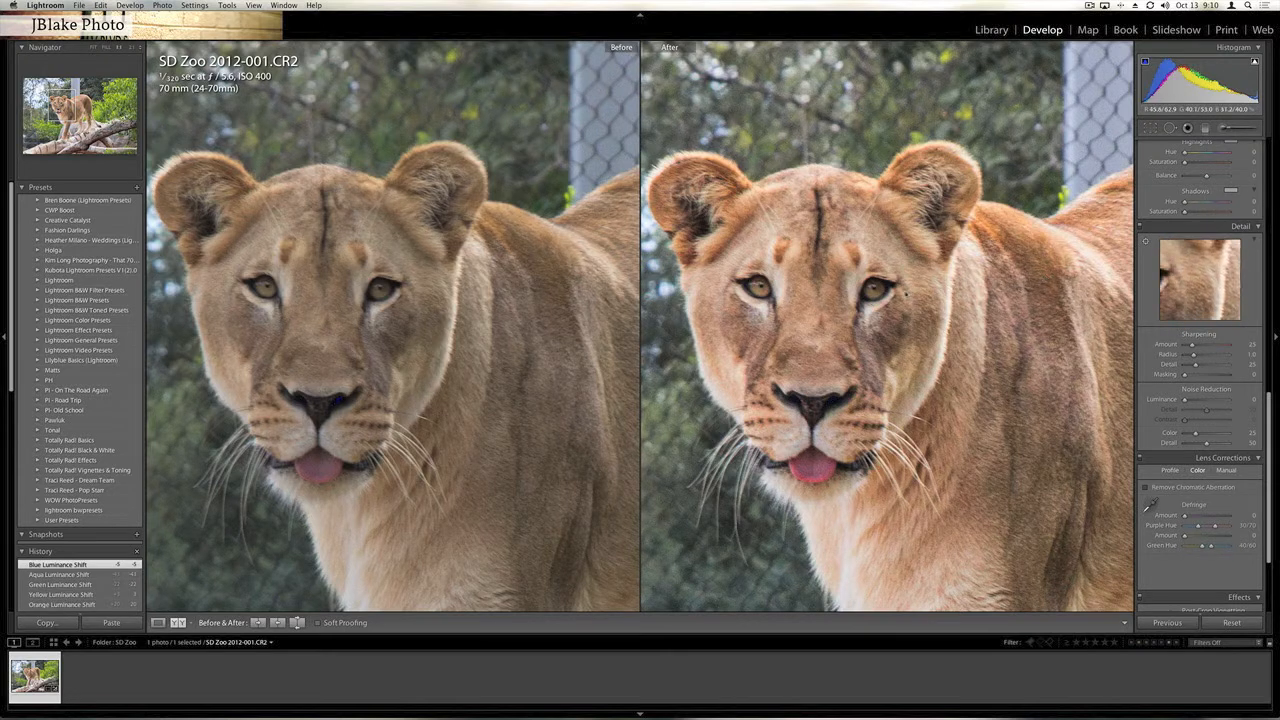
{"action": "left_click", "coordinate": [873, 290]}
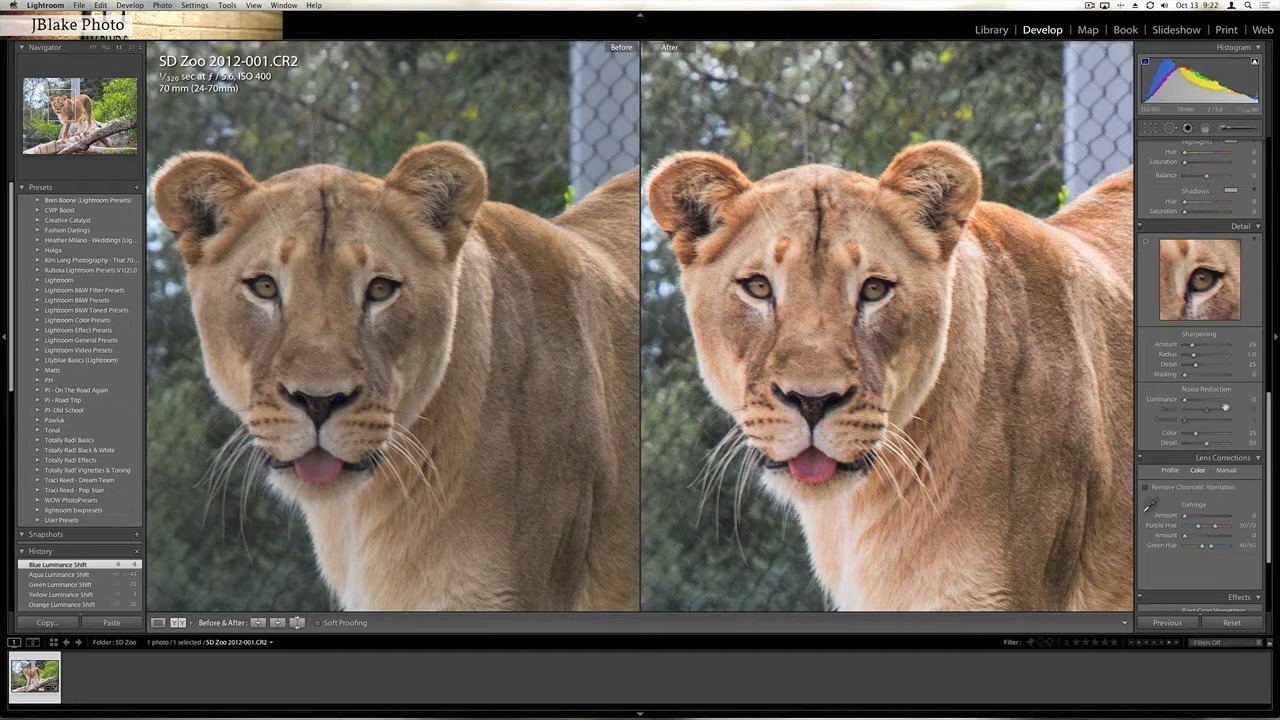
- Set the Luminance noise reduction to 11
{"action": "scroll", "coordinate": [1225, 407], "scroll_direction": "down", "scroll_amount": 3}
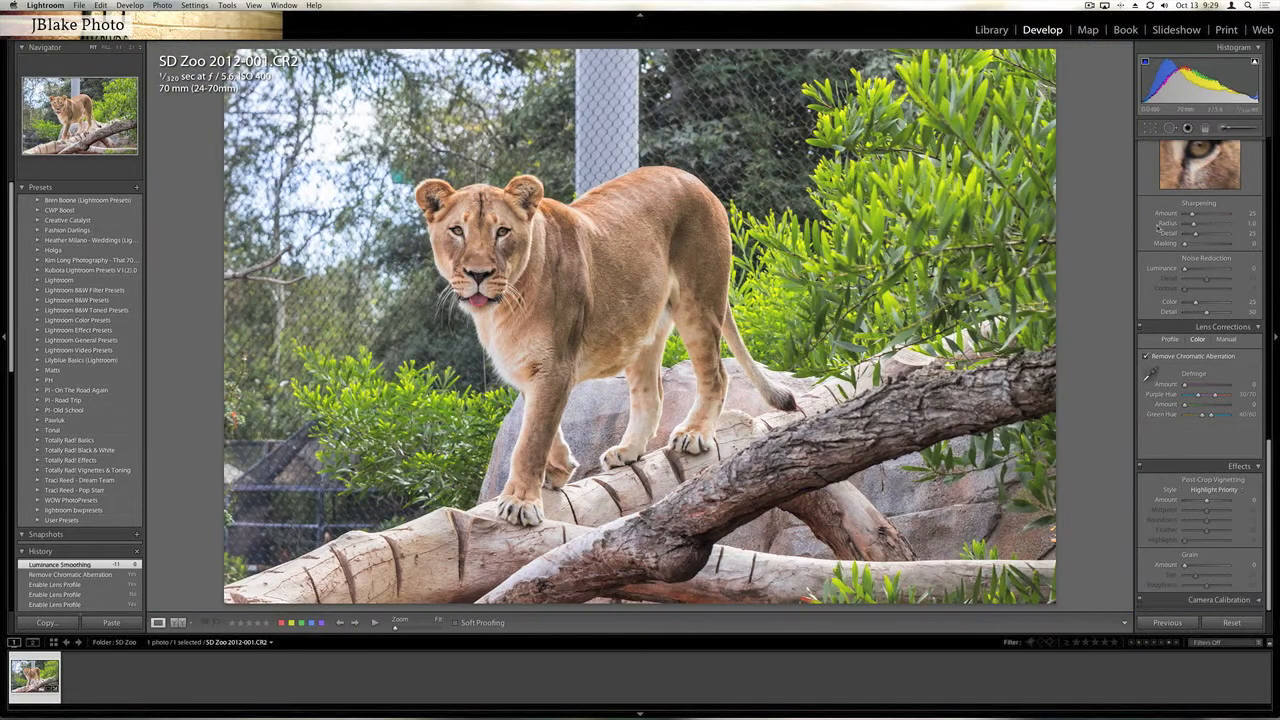
{"action": "scroll", "coordinate": [1157, 226], "scroll_direction": "up", "scroll_amount": 15}
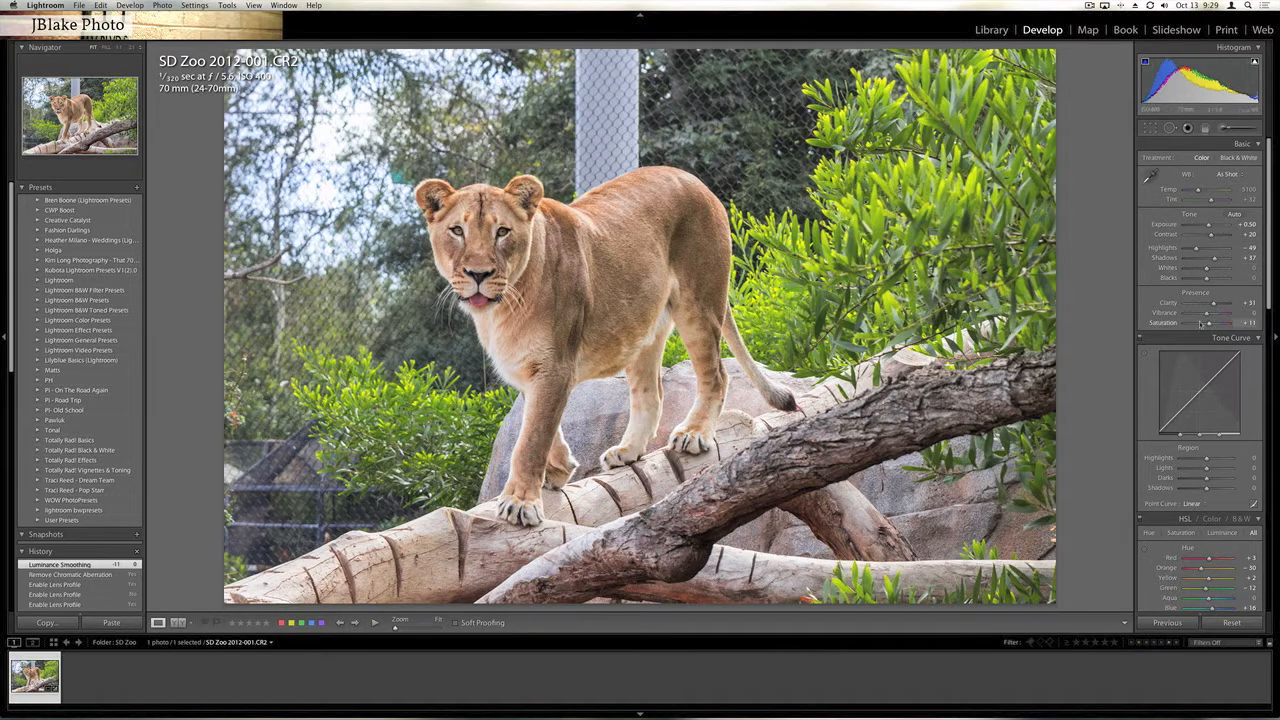
{"action": "scroll", "coordinate": [1217, 259], "scroll_direction": "down", "scroll_amount": 10}
{"action": "scroll", "coordinate": [1200, 375], "scroll_direction": "down", "scroll_amount": 2}
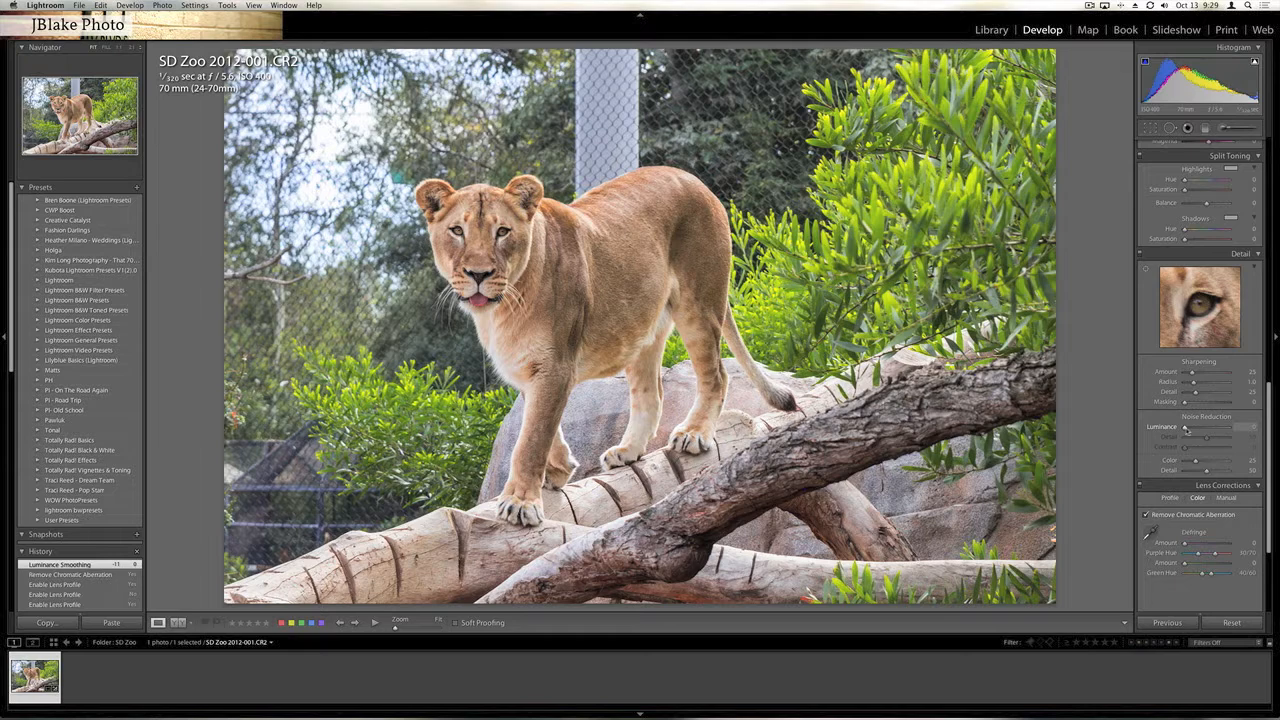
{"action": "left_click_drag", "start_coordinate": [1186, 428], "coordinate": [1192, 430]}
{"action": "left_click_drag", "start_coordinate": [1191, 428], "coordinate": [1189, 430]}
{"action": "left_click_drag", "start_coordinate": [1189, 428], "coordinate": [1189, 428]}
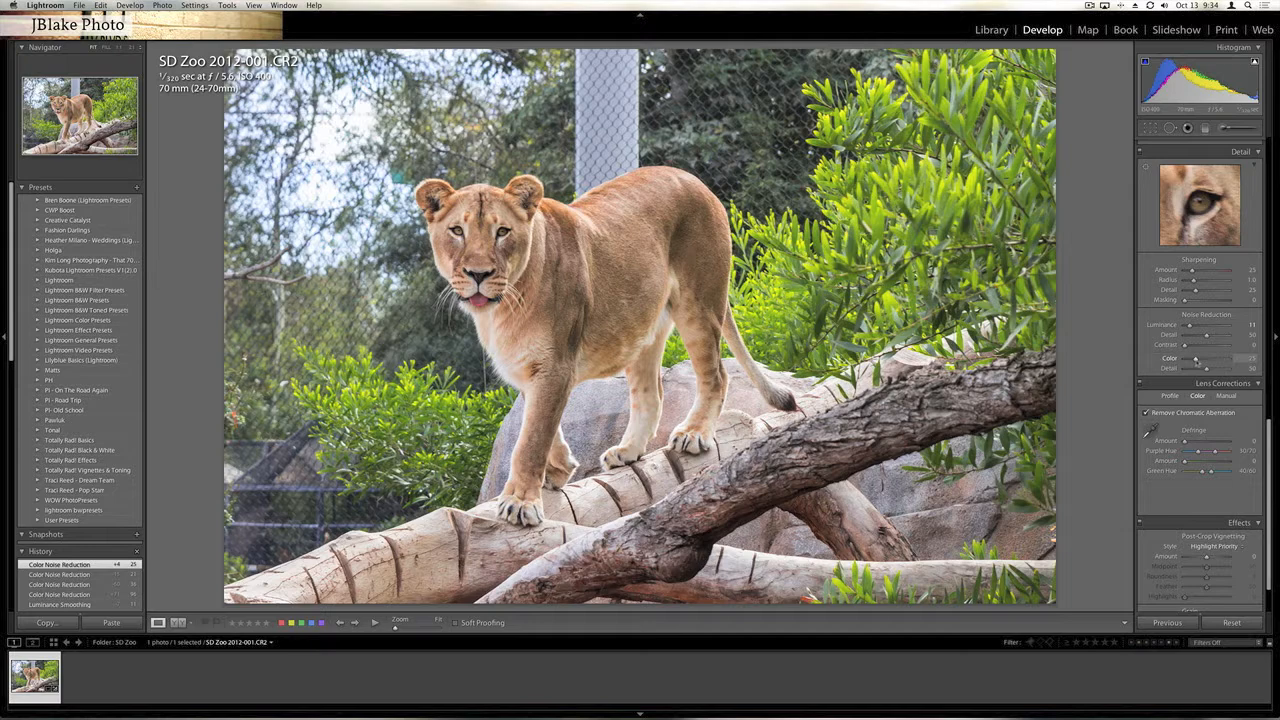
- Set the Color noise reduction to 40 with the lion's face and body shown at 1:1
{"action": "left_click", "coordinate": [621, 264]}
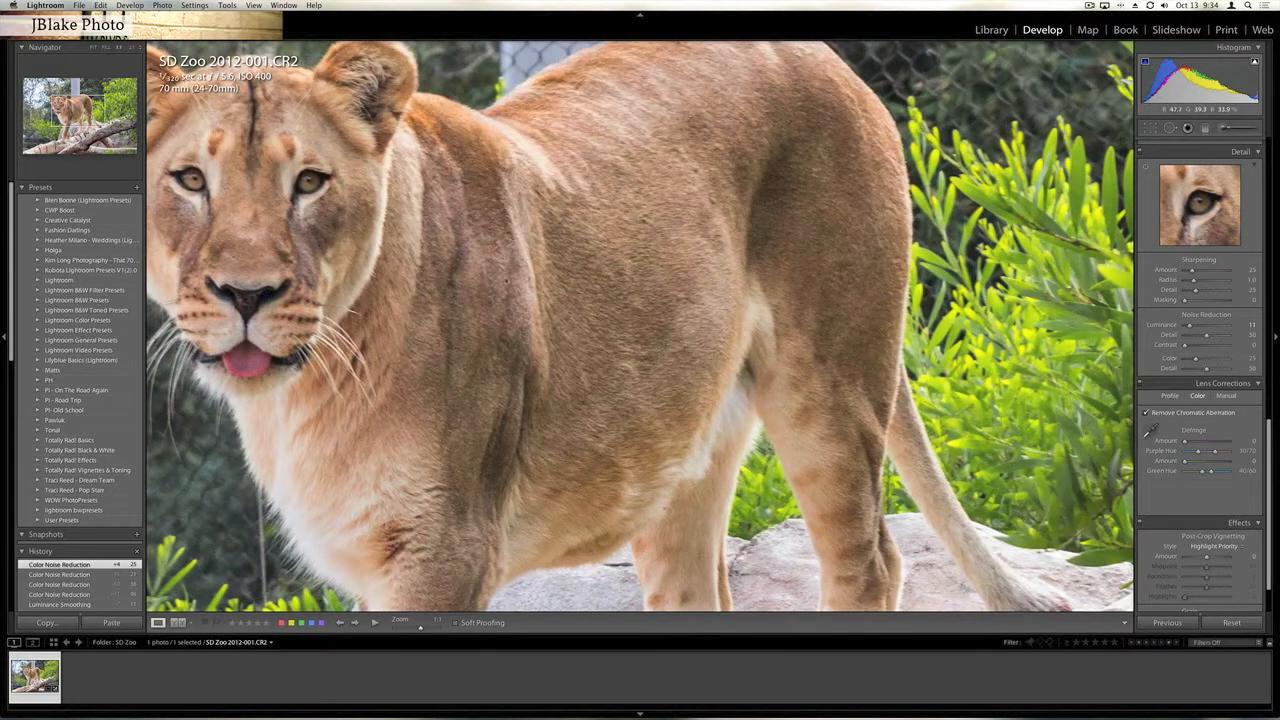
{"action": "left_click_drag", "start_coordinate": [600, 256], "coordinate": [721, 256]}
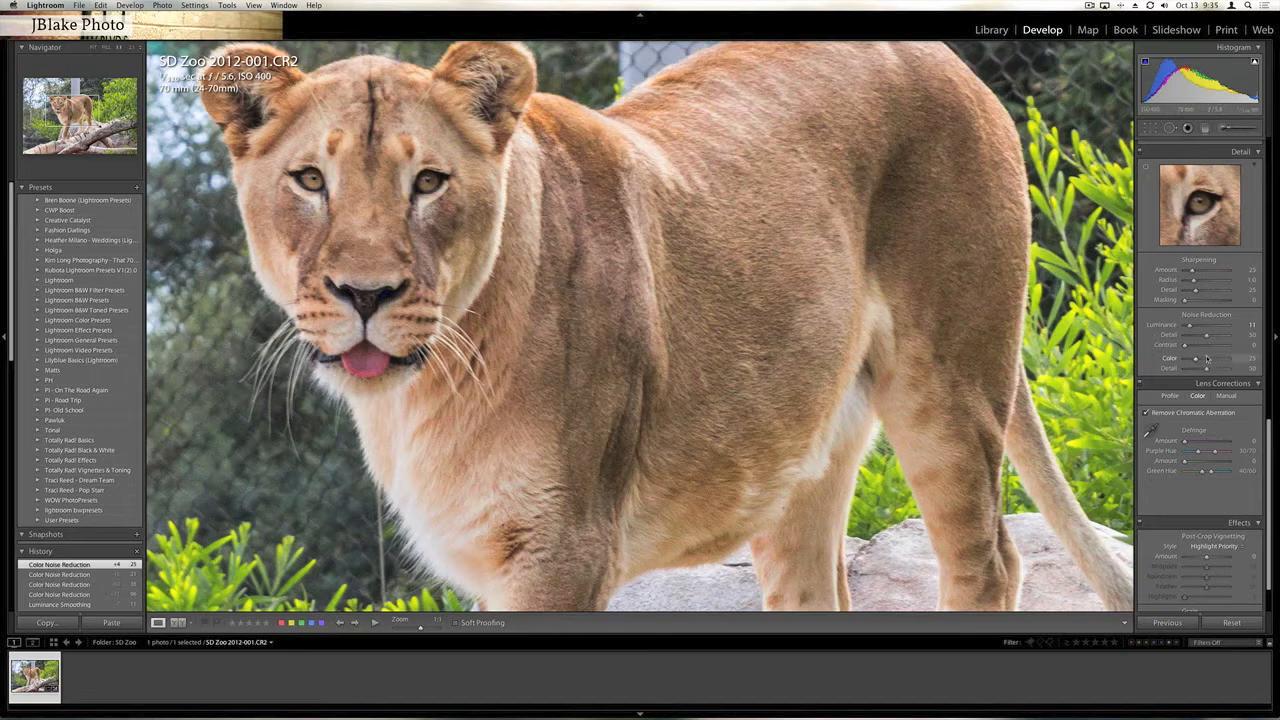
{"action": "left_click_drag", "start_coordinate": [1206, 359], "coordinate": [1203, 360]}
- Compare the full photo before and after side by side, and examine the lion's face up close in both versions
{"action": "left_click", "coordinate": [549, 245]}
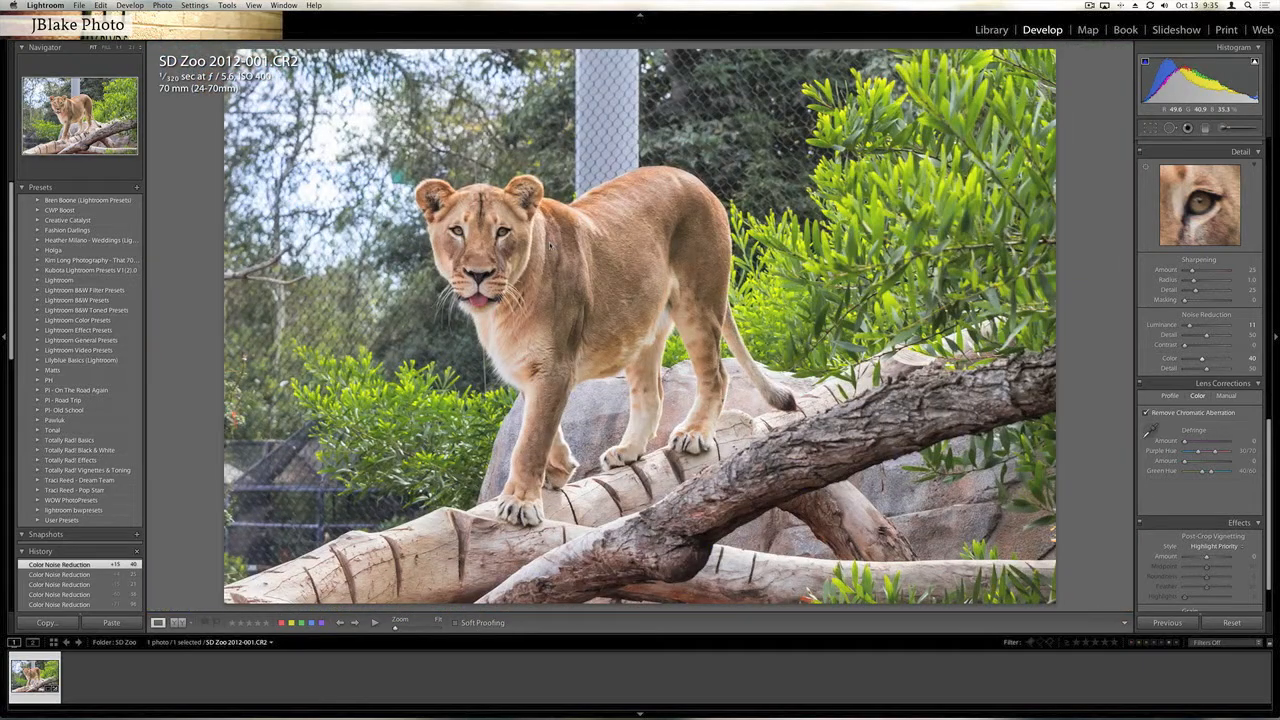
{"action": "left_click", "coordinate": [179, 623]}
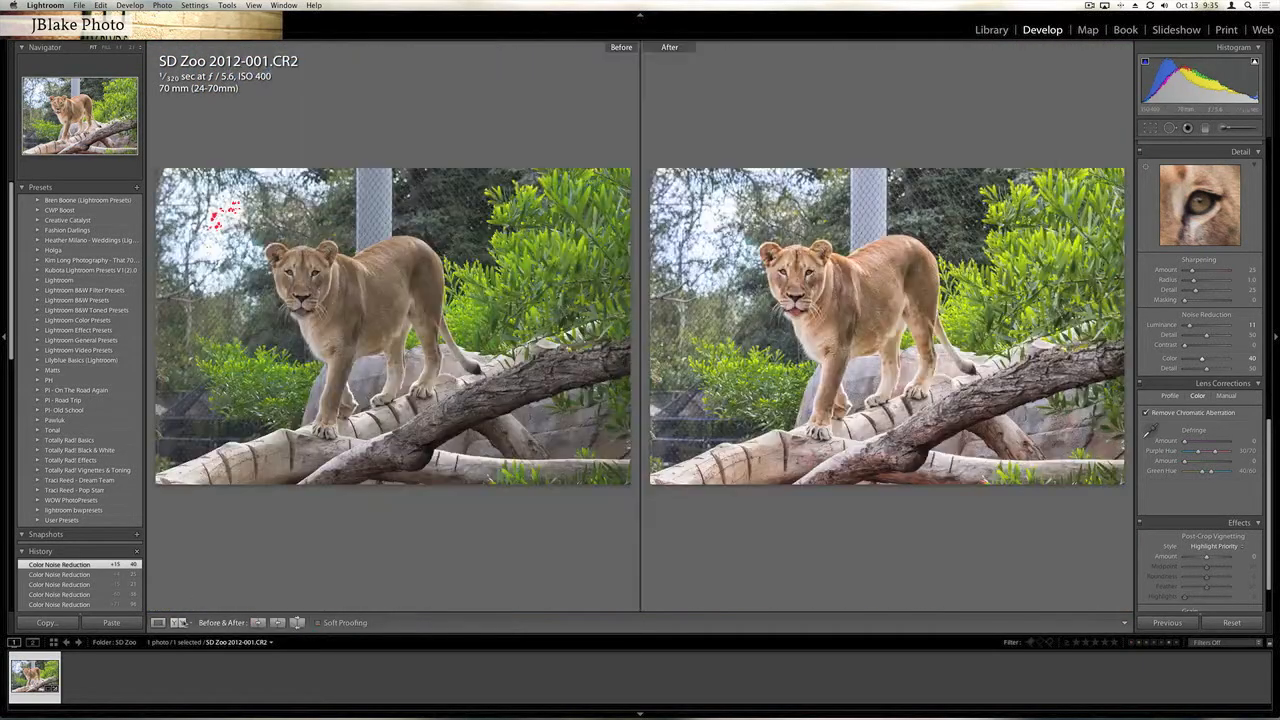
{"action": "left_click", "coordinate": [810, 285]}
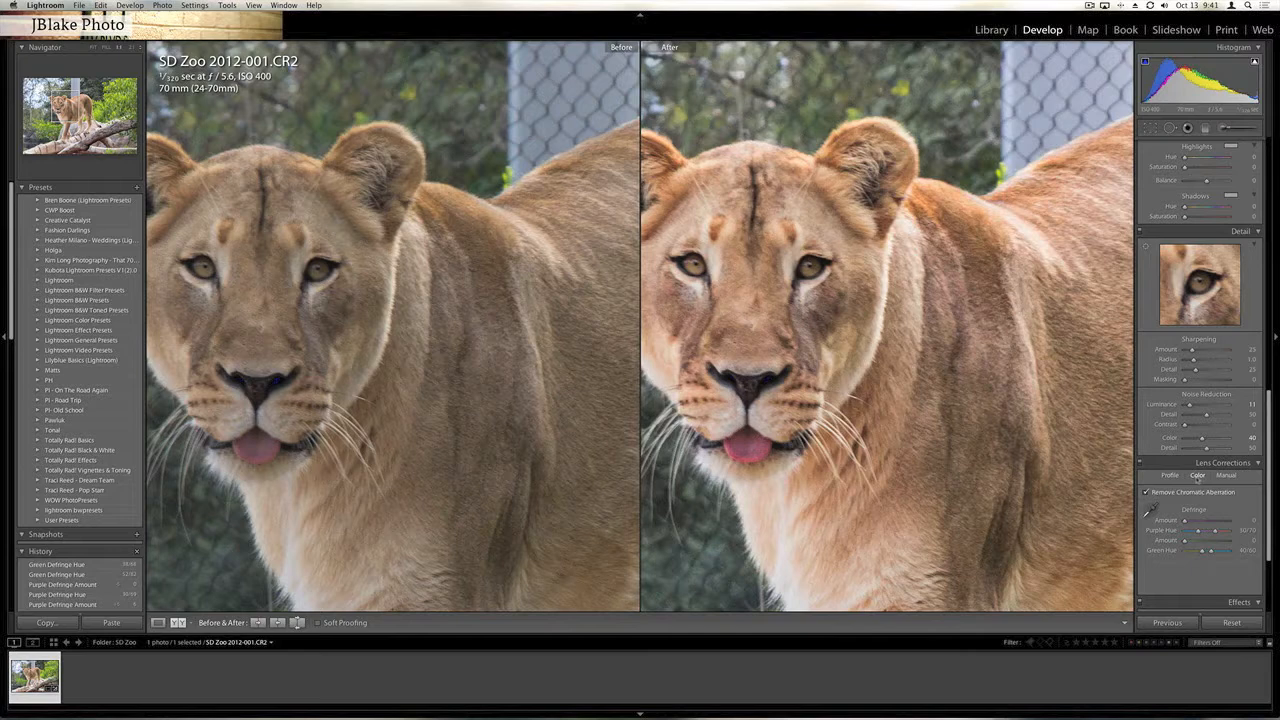
- Toggle chromatic aberration removal off and on, and examine the lion, log and background foliage magnified for colour fringing in both versions
{"action": "left_click", "coordinate": [1147, 492]}
{"action": "left_click", "coordinate": [1147, 492]}
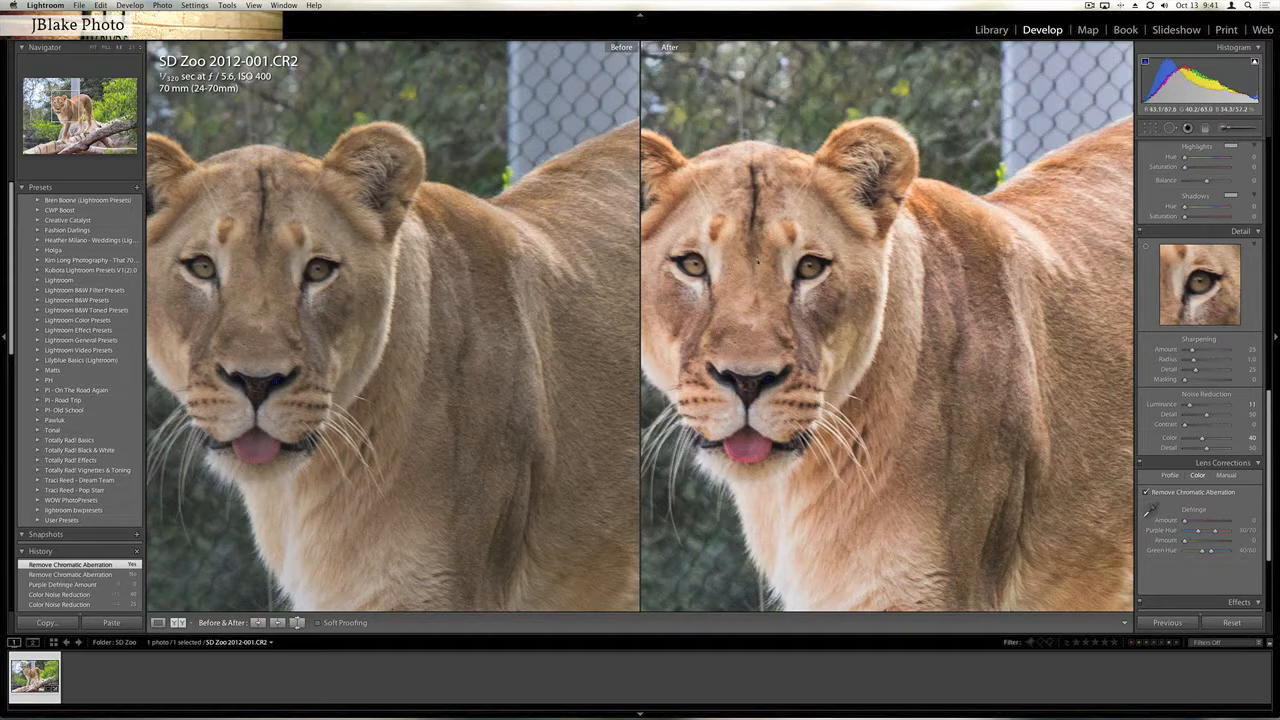
{"action": "left_click_drag", "start_coordinate": [758, 262], "coordinate": [954, 269]}
{"action": "left_click_drag", "start_coordinate": [834, 336], "coordinate": [1003, 294]}
{"action": "left_click_drag", "start_coordinate": [561, 506], "coordinate": [843, 316]}
{"action": "left_click_drag", "start_coordinate": [790, 606], "coordinate": [811, 438]}
{"action": "left_click_drag", "start_coordinate": [804, 356], "coordinate": [800, 405]}
{"action": "left_click_drag", "start_coordinate": [834, 222], "coordinate": [834, 283]}
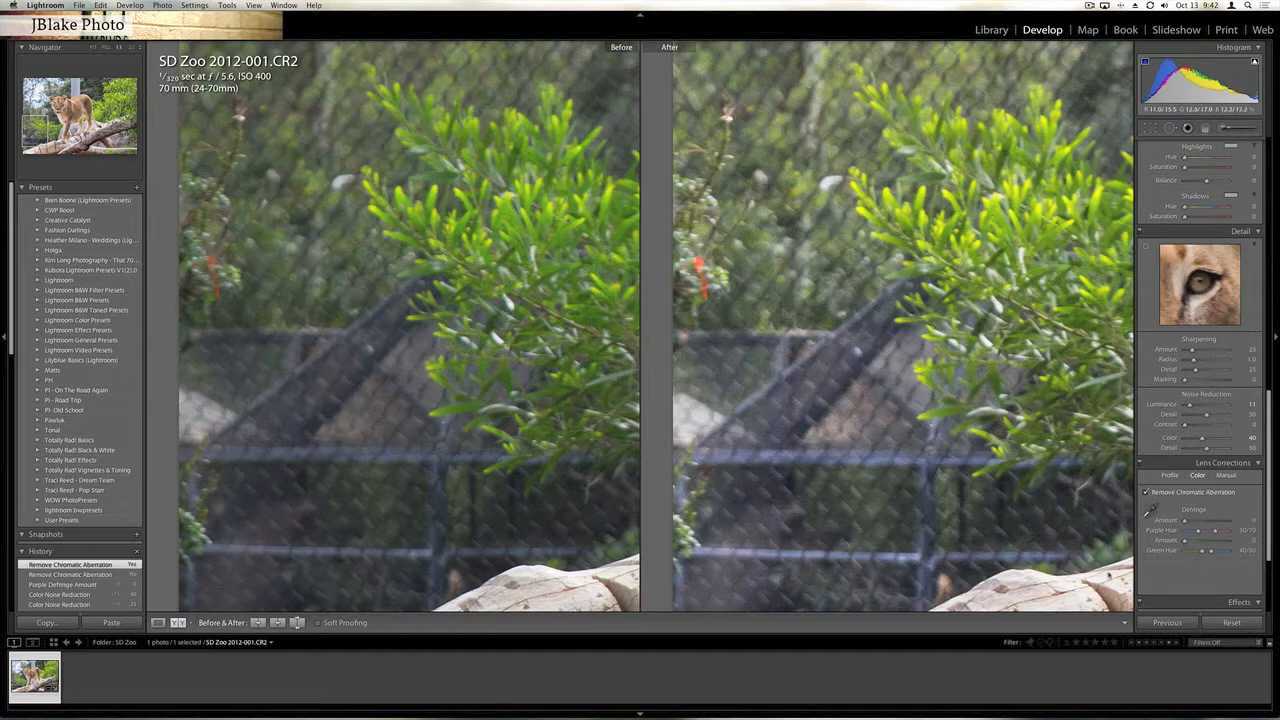
{"action": "key", "text": "super+equal"}
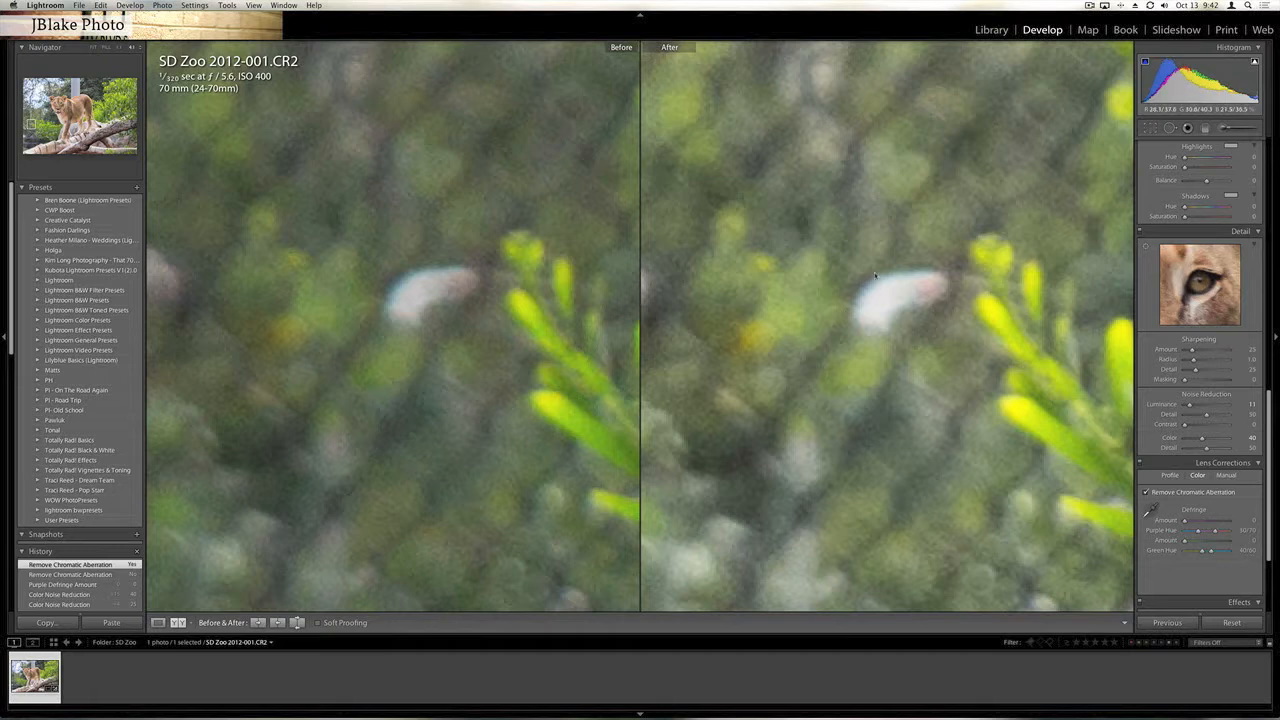
{"action": "left_click_drag", "start_coordinate": [946, 265], "coordinate": [907, 263]}
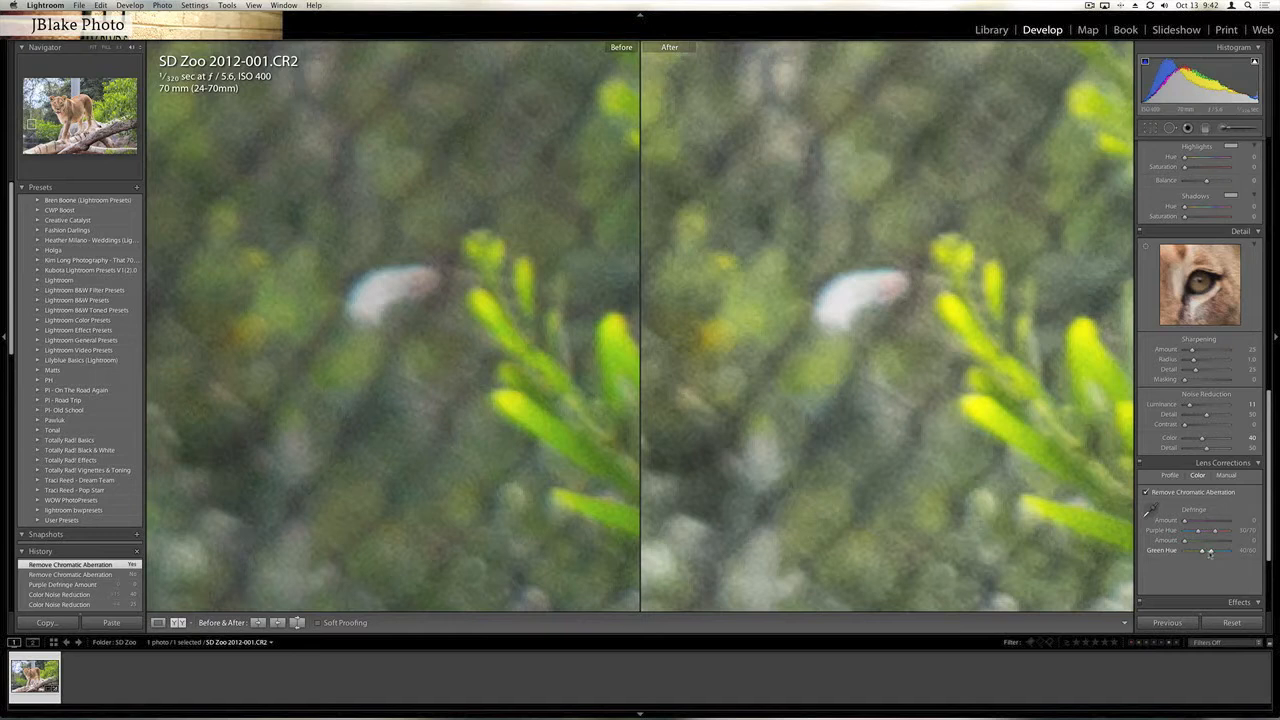
- Defringe the photo with a Purple Hue range of 27/61, a green amount of 16 and a Green Hue range of 71/97
{"action": "left_click_drag", "start_coordinate": [1210, 552], "coordinate": [1222, 542]}
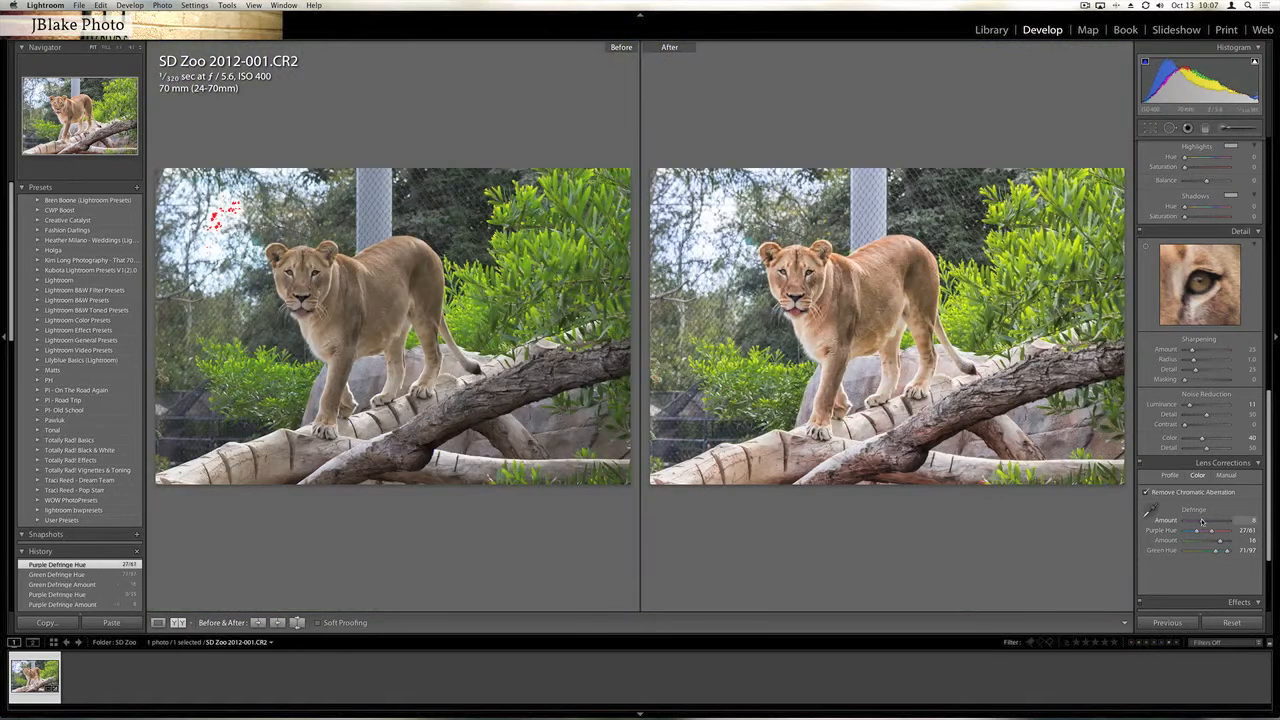
- Switch the Sigma lens profile corrections off and on again to compare their effect on the full photo
{"action": "left_click", "coordinate": [1169, 476]}
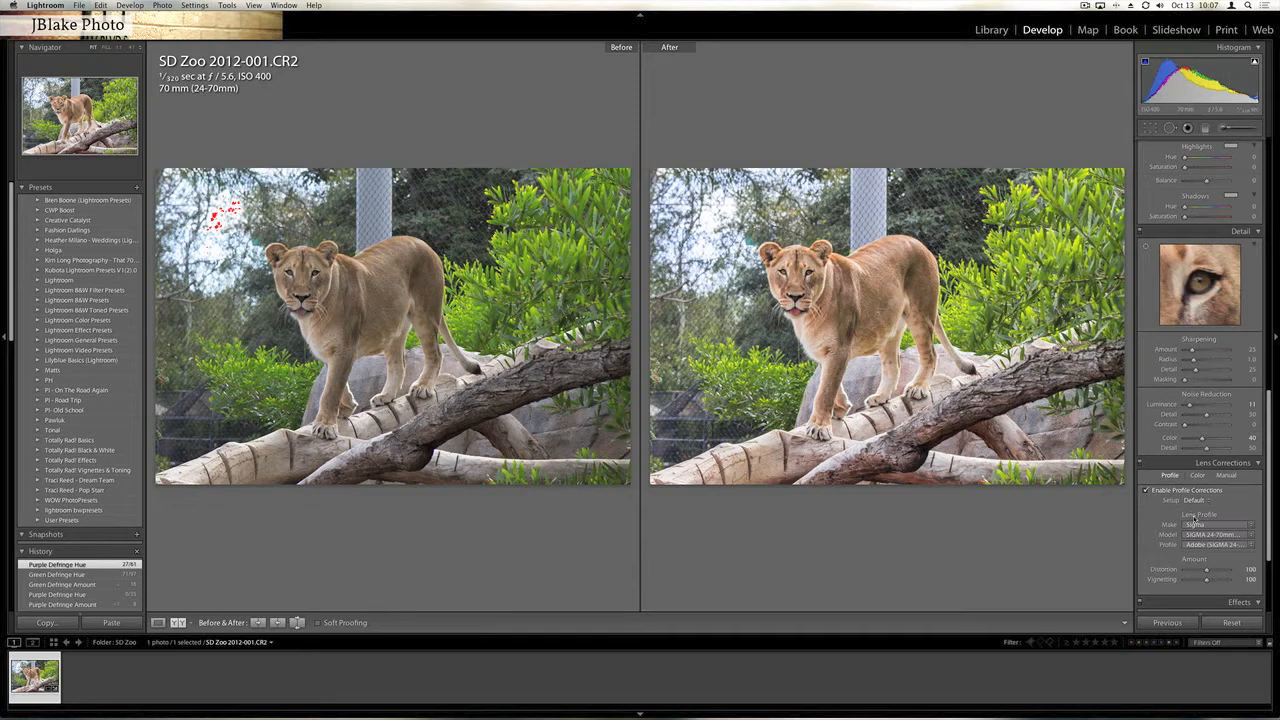
{"action": "left_click", "coordinate": [1147, 492]}
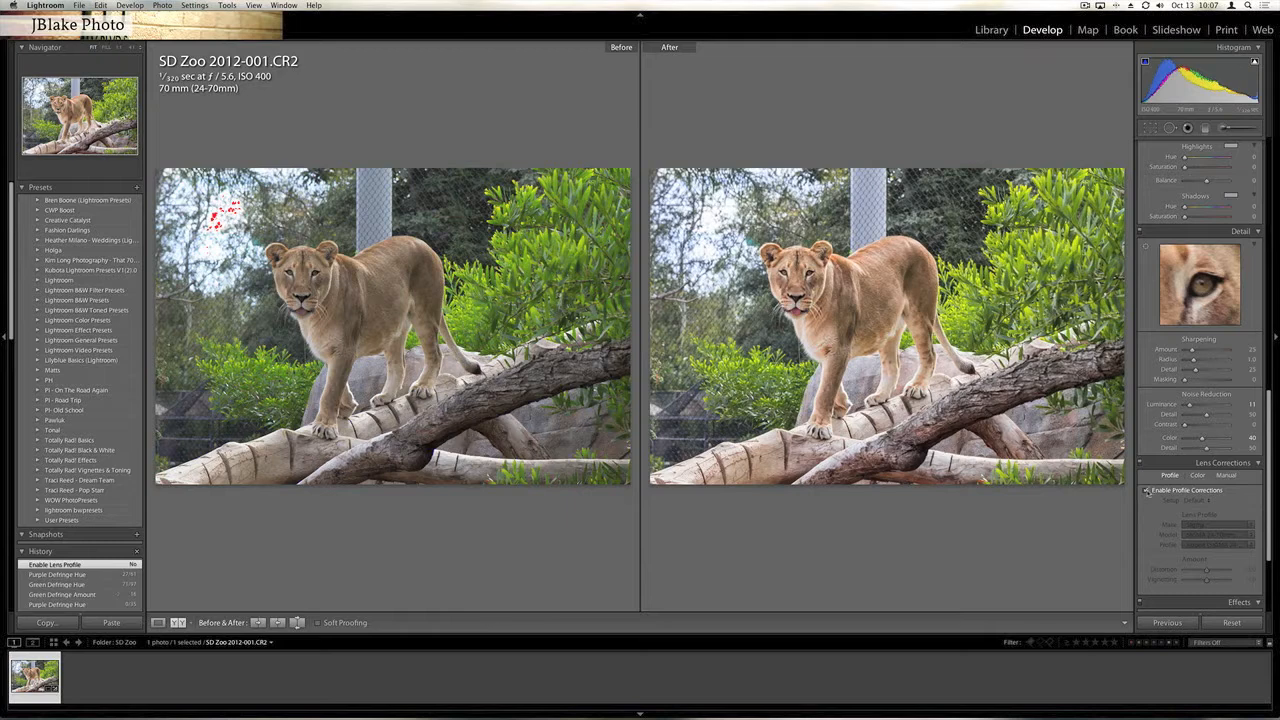
{"action": "left_click", "coordinate": [1147, 491]}
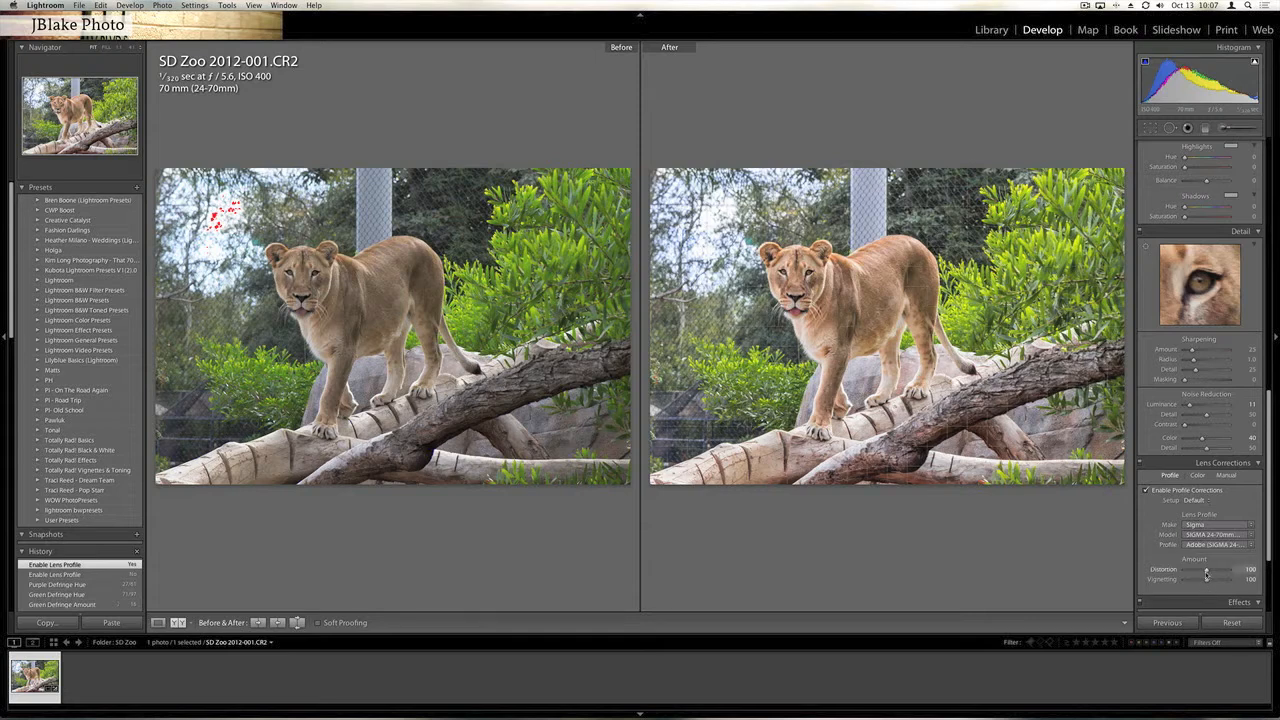
- Review the manual lens transform and vignetting settings, along with the post-crop vignetting and grain effects
{"action": "left_click", "coordinate": [1226, 475]}
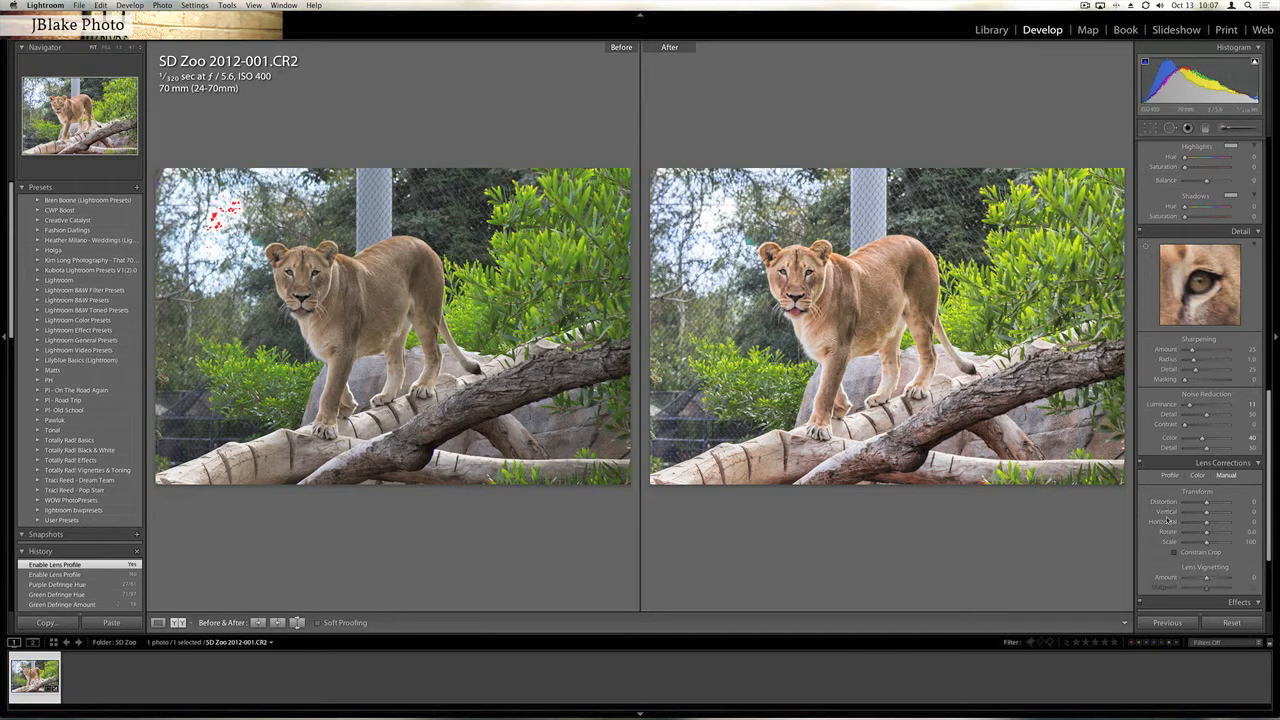
{"action": "scroll", "coordinate": [1166, 545], "scroll_direction": "down", "scroll_amount": 1}
{"action": "scroll", "coordinate": [1165, 546], "scroll_direction": "down", "scroll_amount": 1}
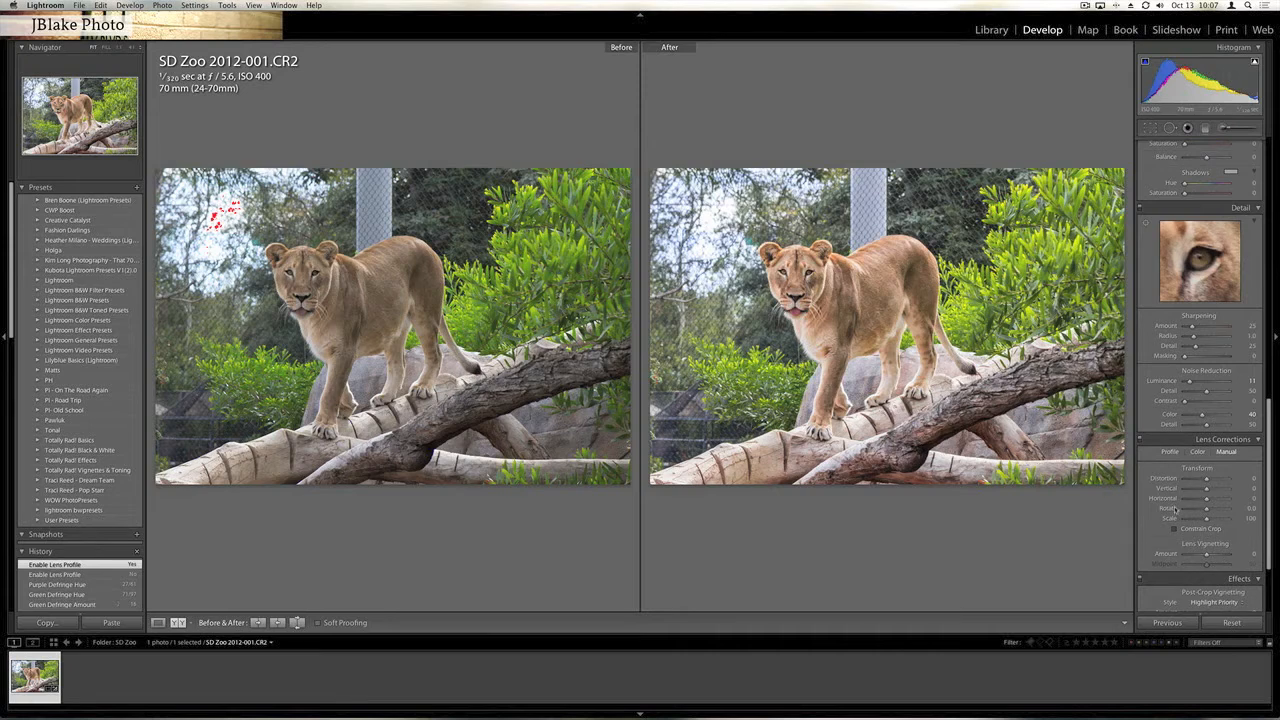
{"action": "scroll", "coordinate": [1176, 507], "scroll_direction": "down", "scroll_amount": 5}
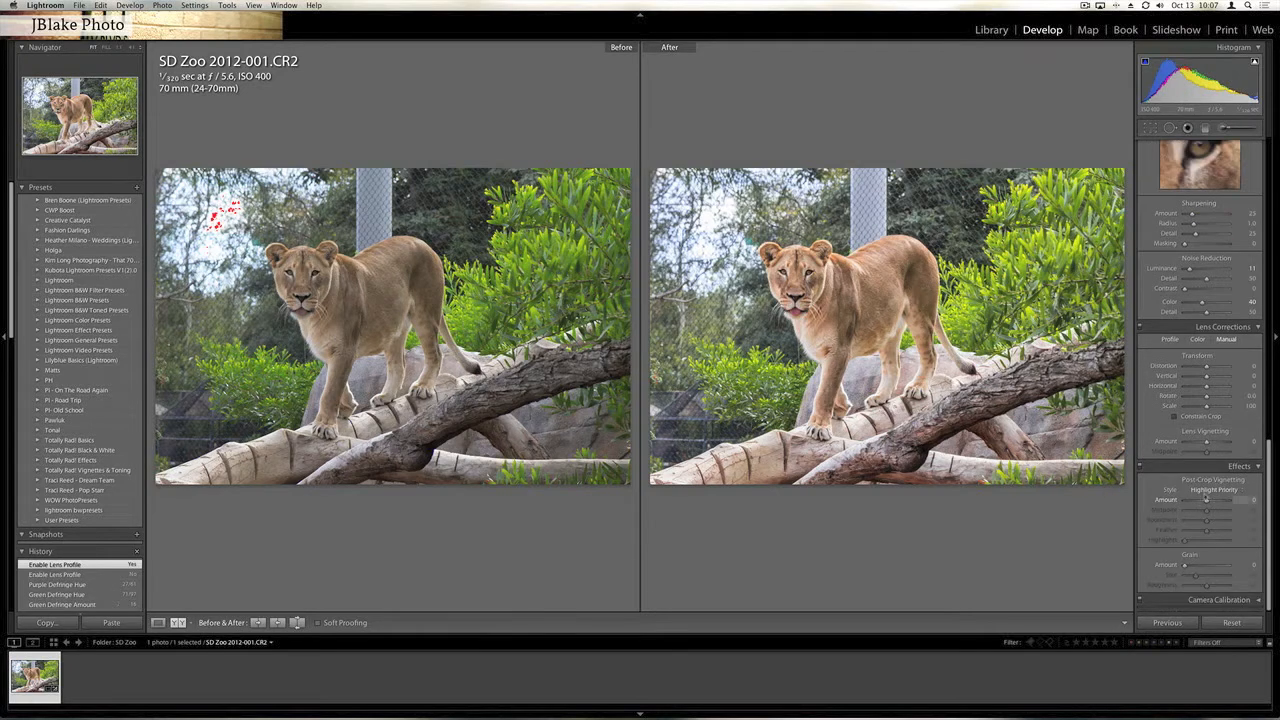
{"action": "left_click_drag", "start_coordinate": [1207, 498], "coordinate": [1184, 569]}
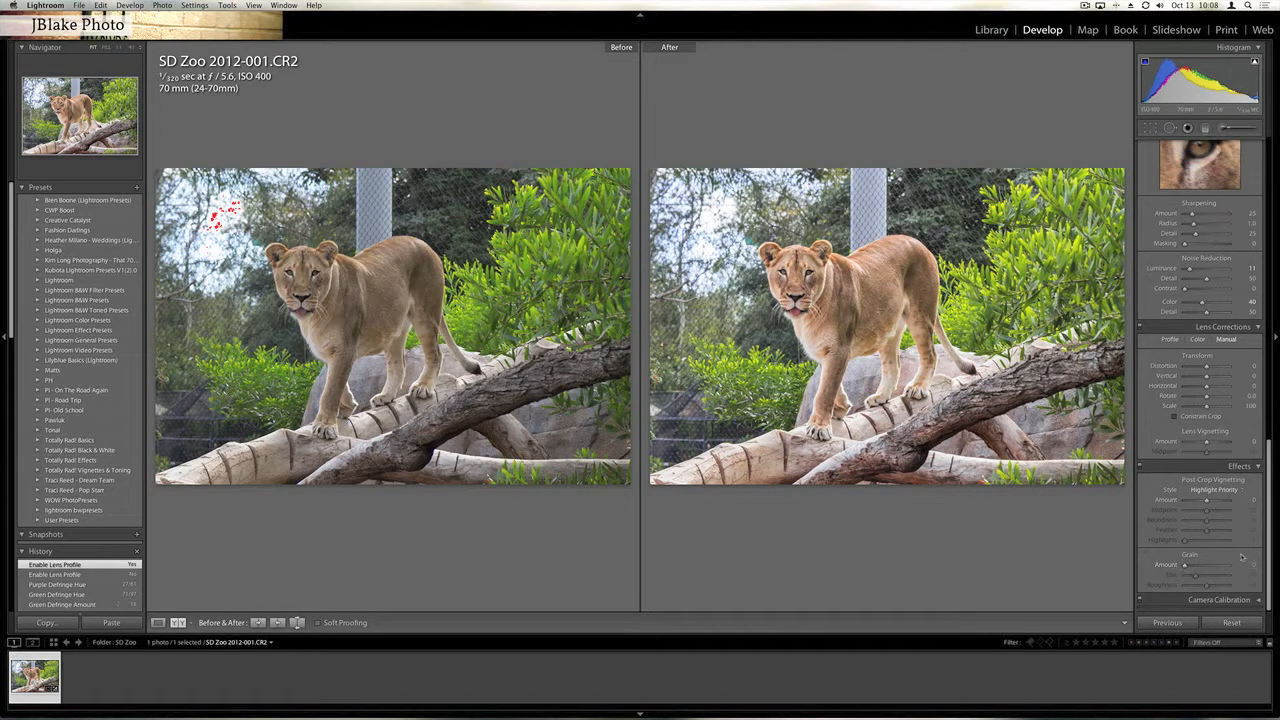